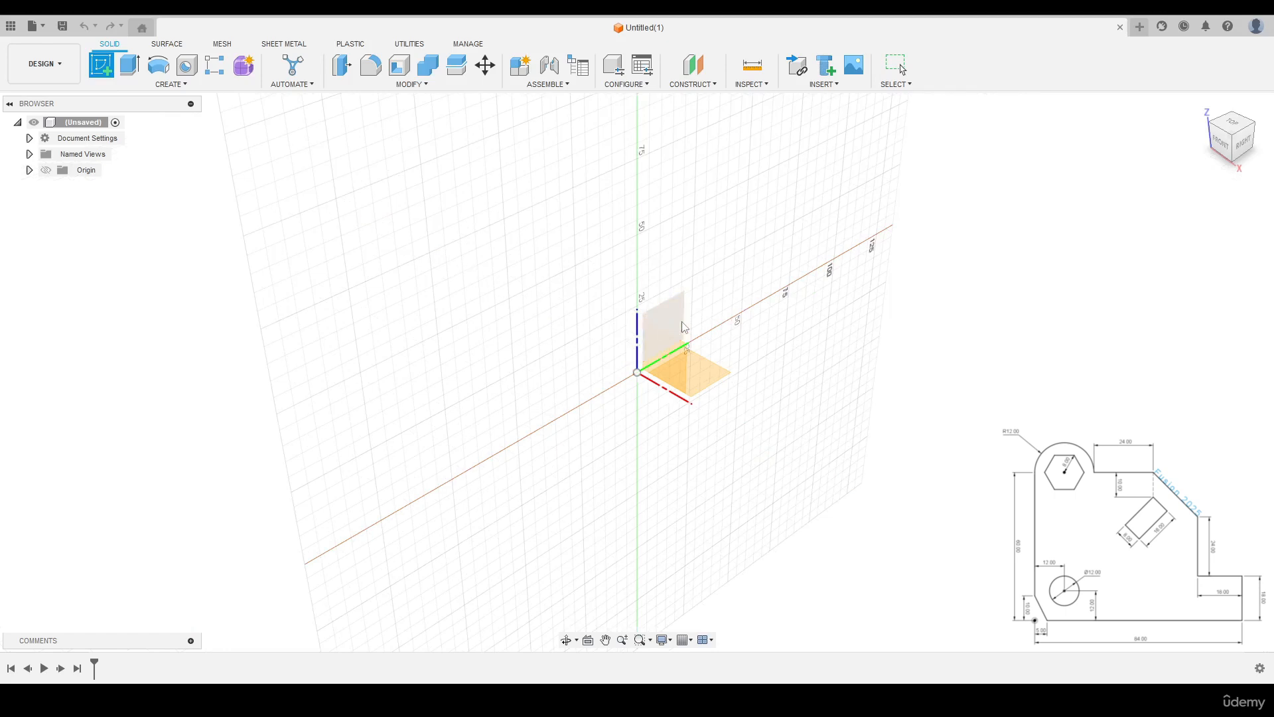
- Start a sketch on the horizontal ground plane and draw a 60 mm vertical line upward from the origin
click(712, 376)
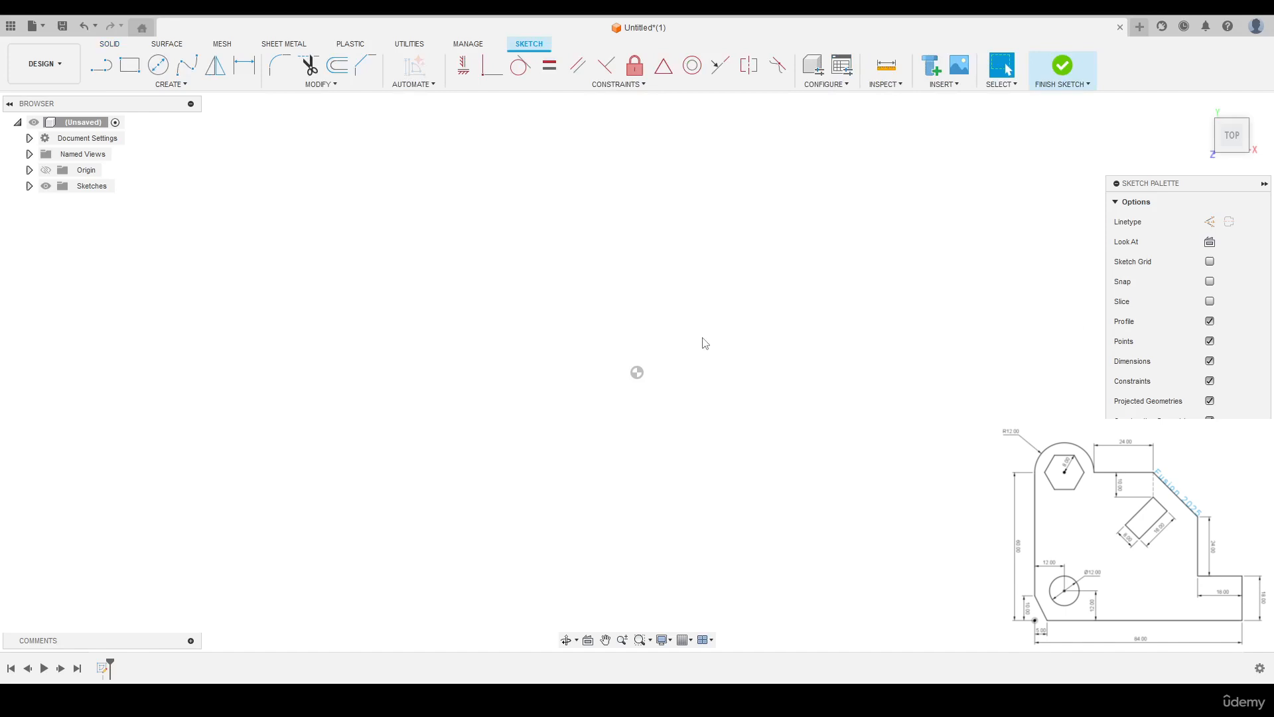
key(l)
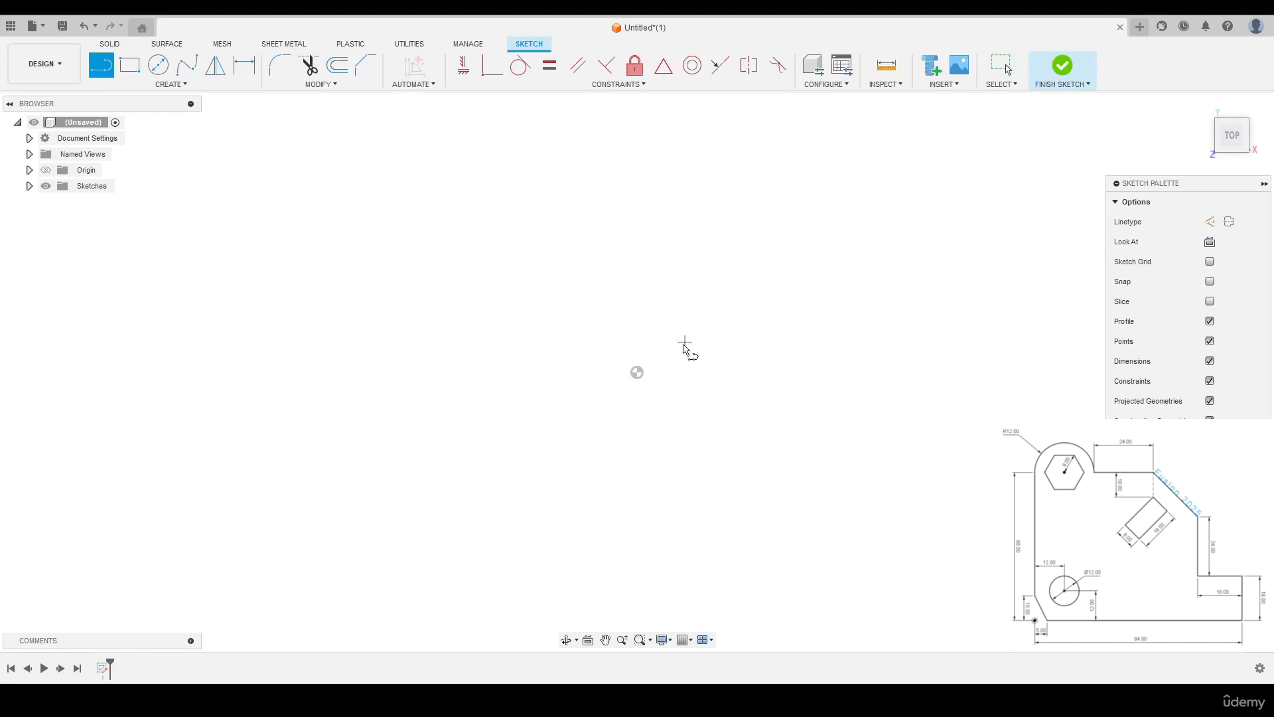
click(638, 371)
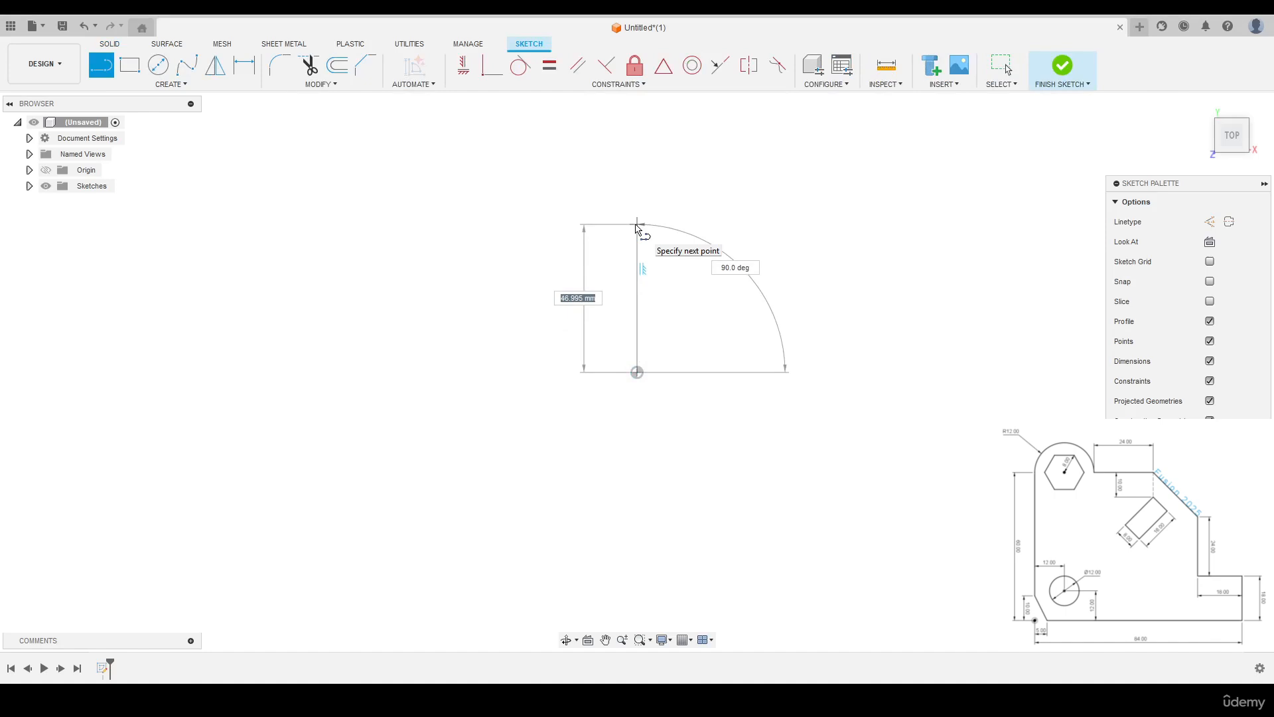
text(60)
key(Tab)
key(Return)
key(Escape)
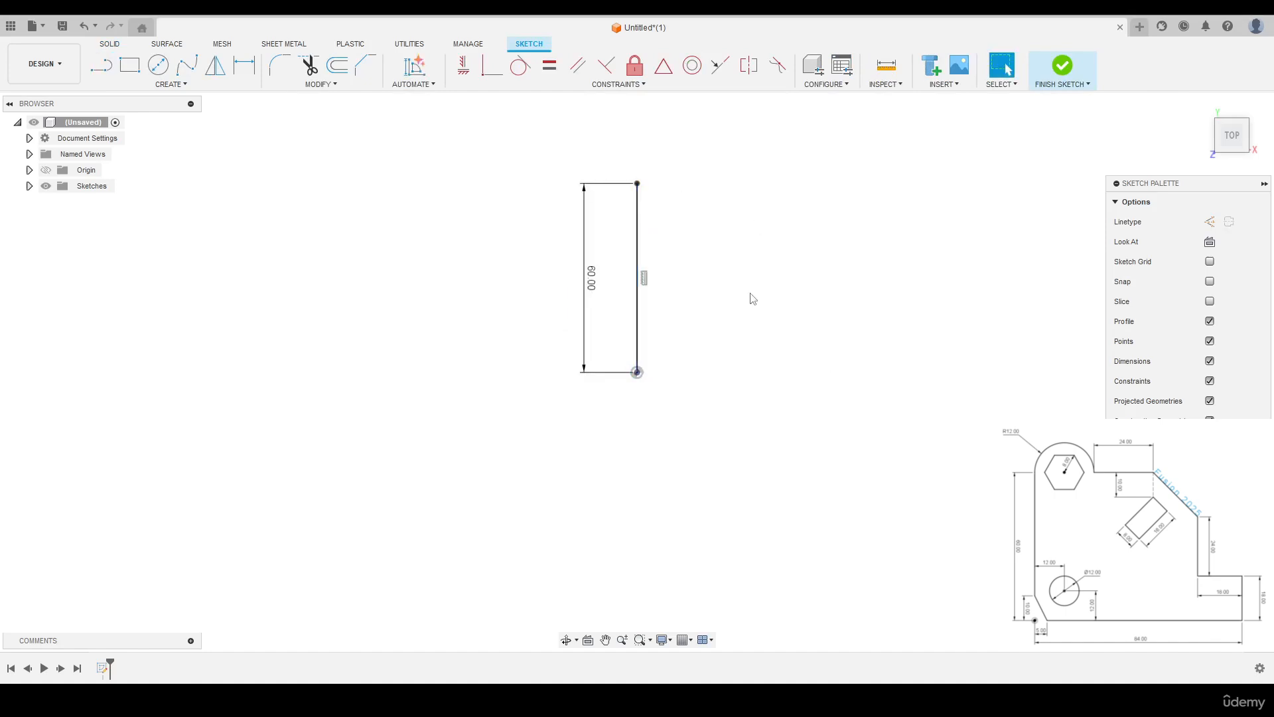
- Draw an 84 mm horizontal base line rightward from the origin, followed by an 18 mm vertical line up from its end
right_click(751, 292)
click(755, 255)
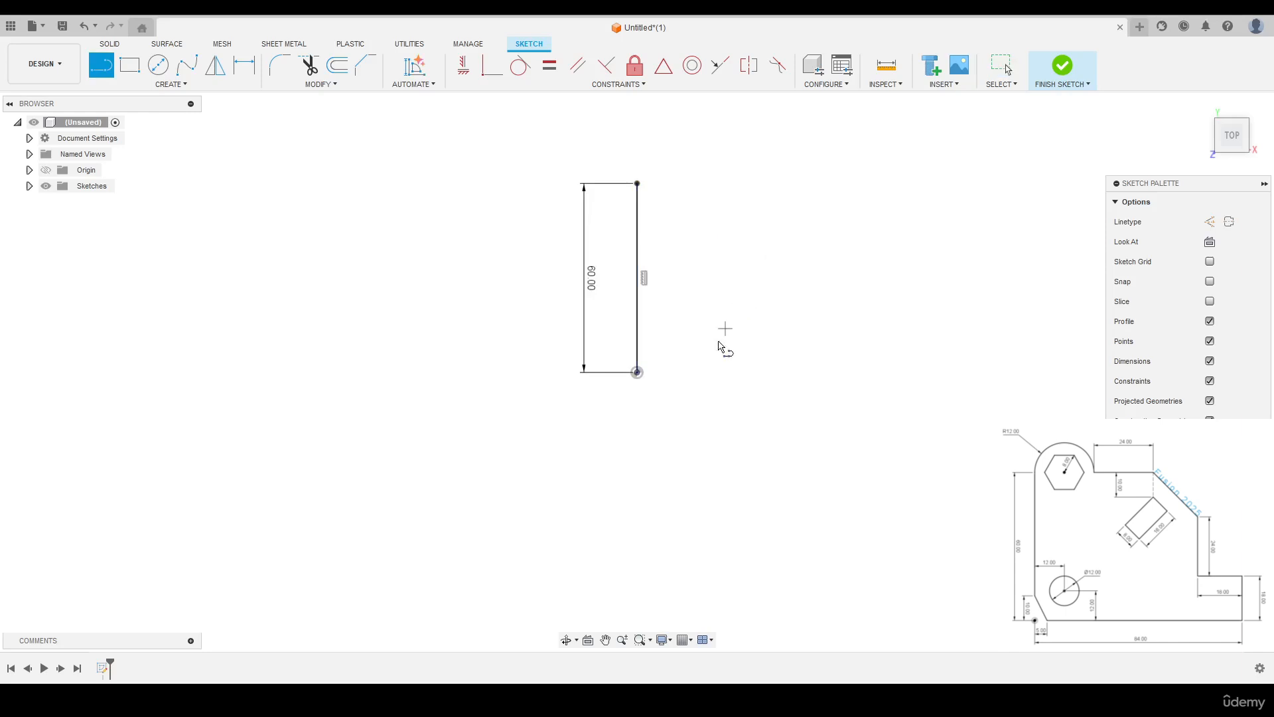
click(638, 372)
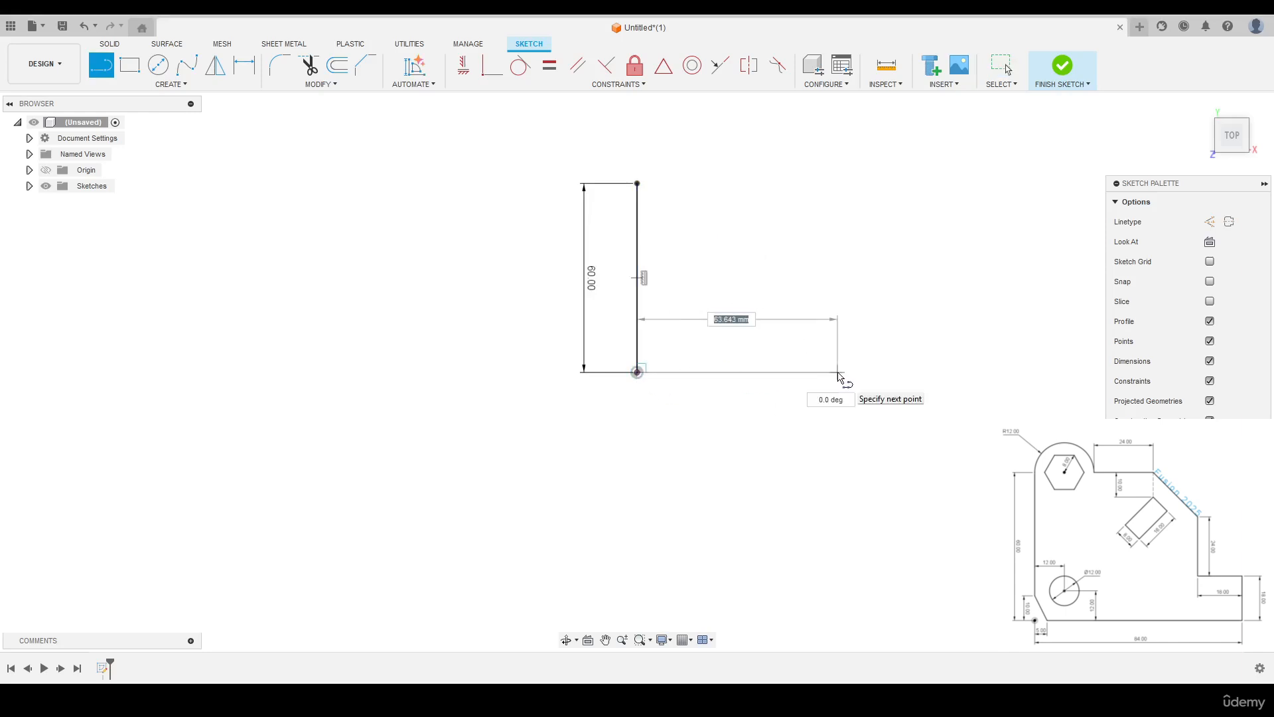
text(84)
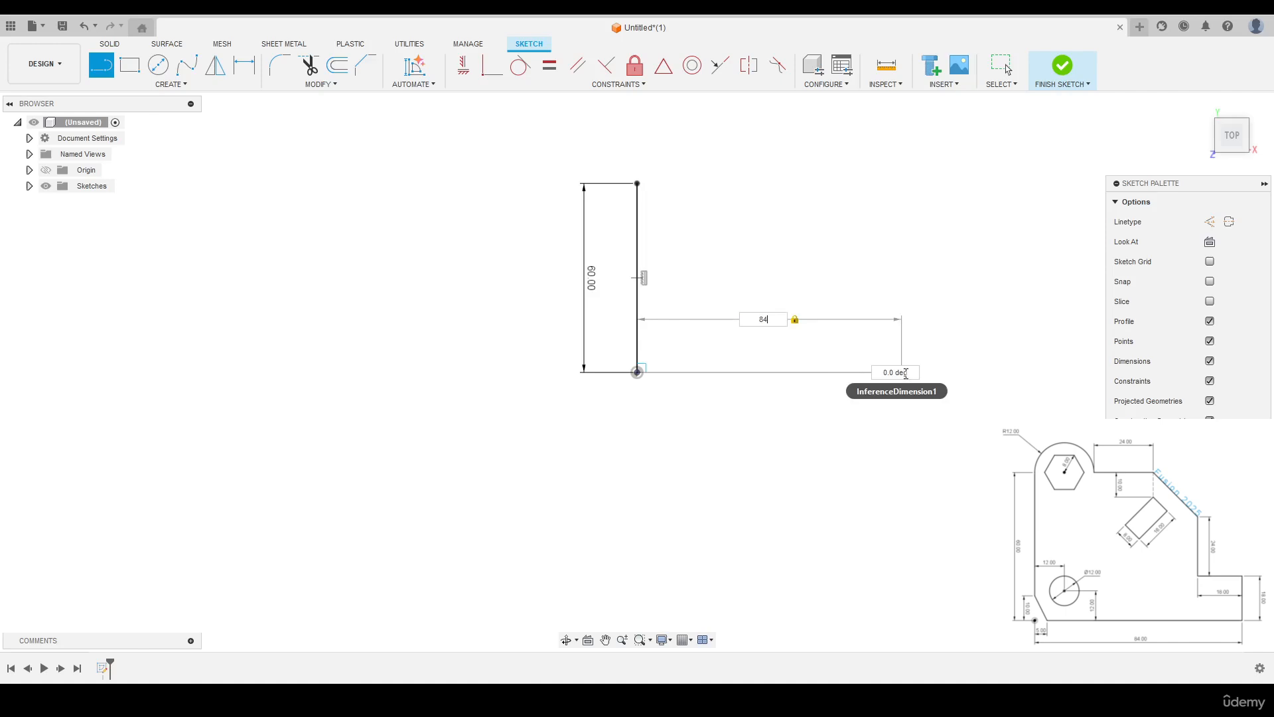
click(904, 372)
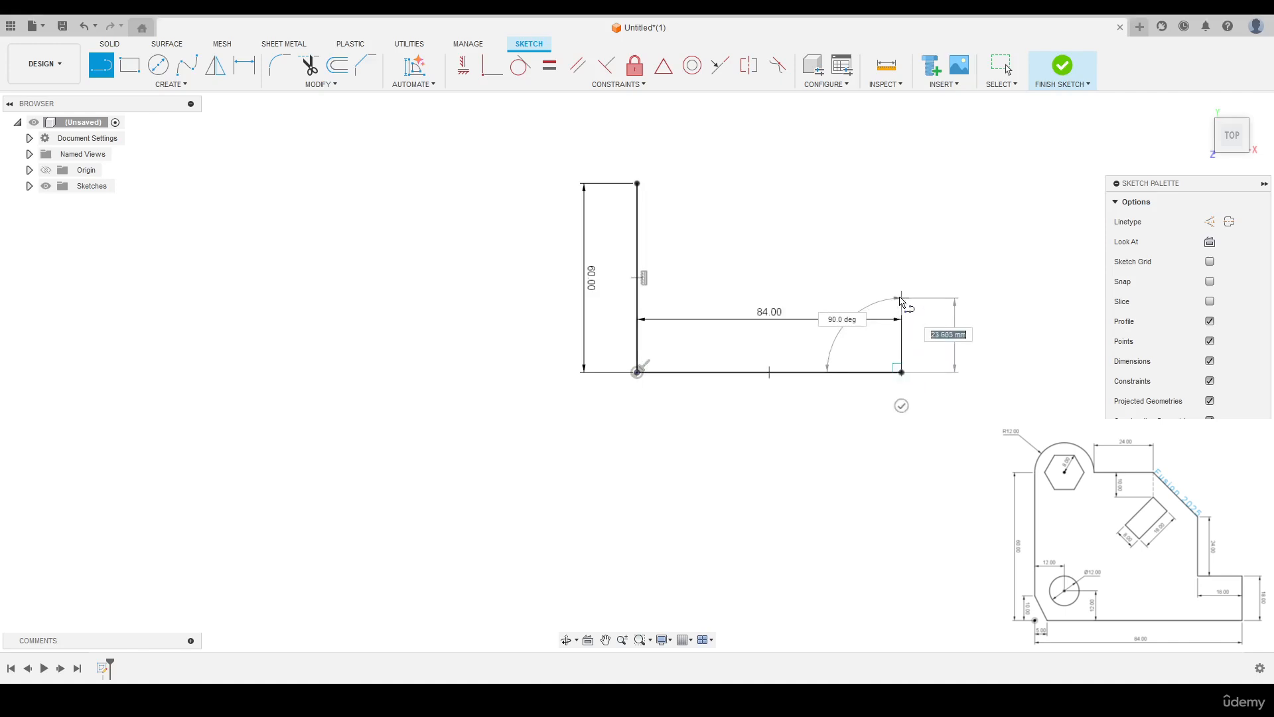
text(18)
key(Tab)
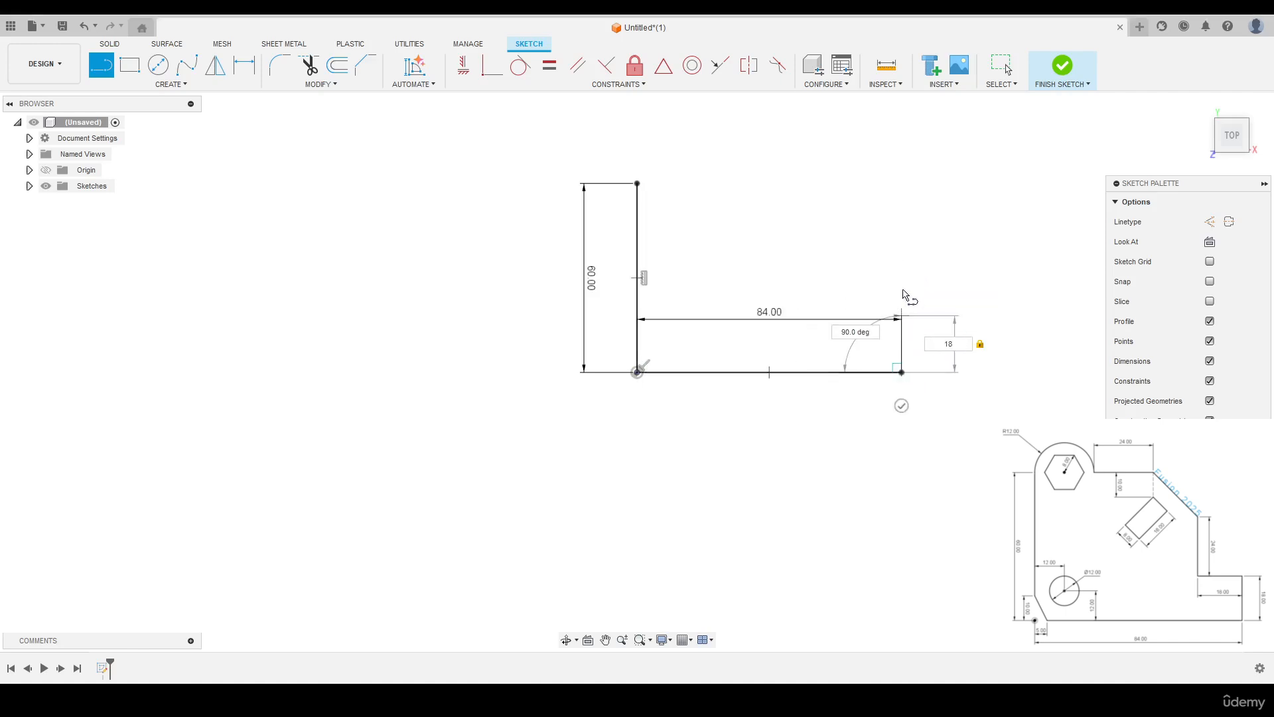
click(904, 317)
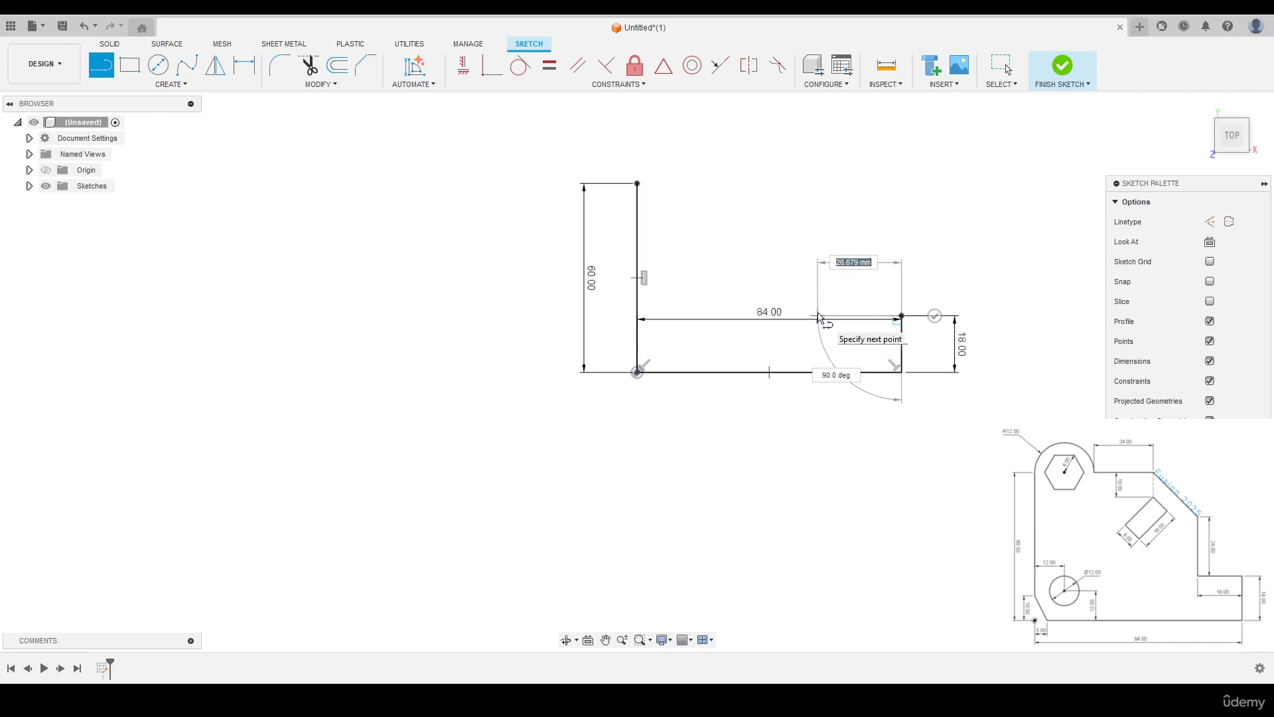
- Continue the profile with an 18 mm horizontal line back toward the left and a 24 mm vertical line upward
text(18)
key(Tab)
click(844, 317)
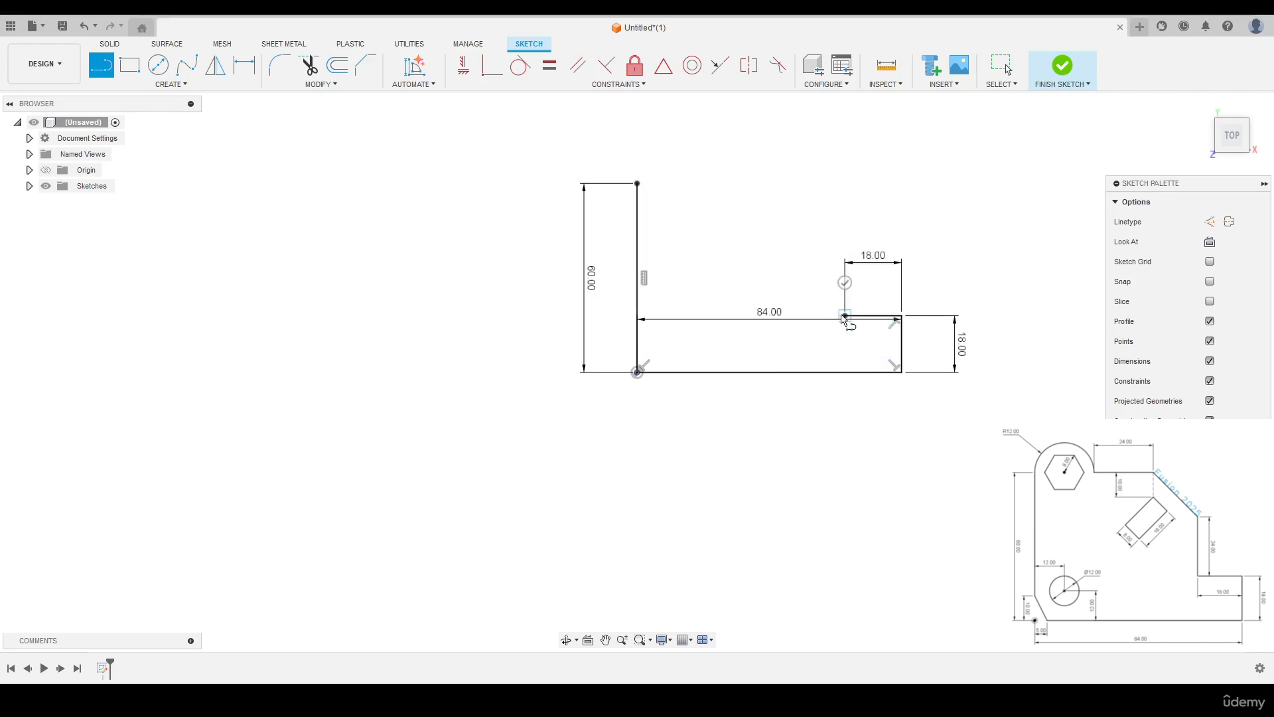
text(24)
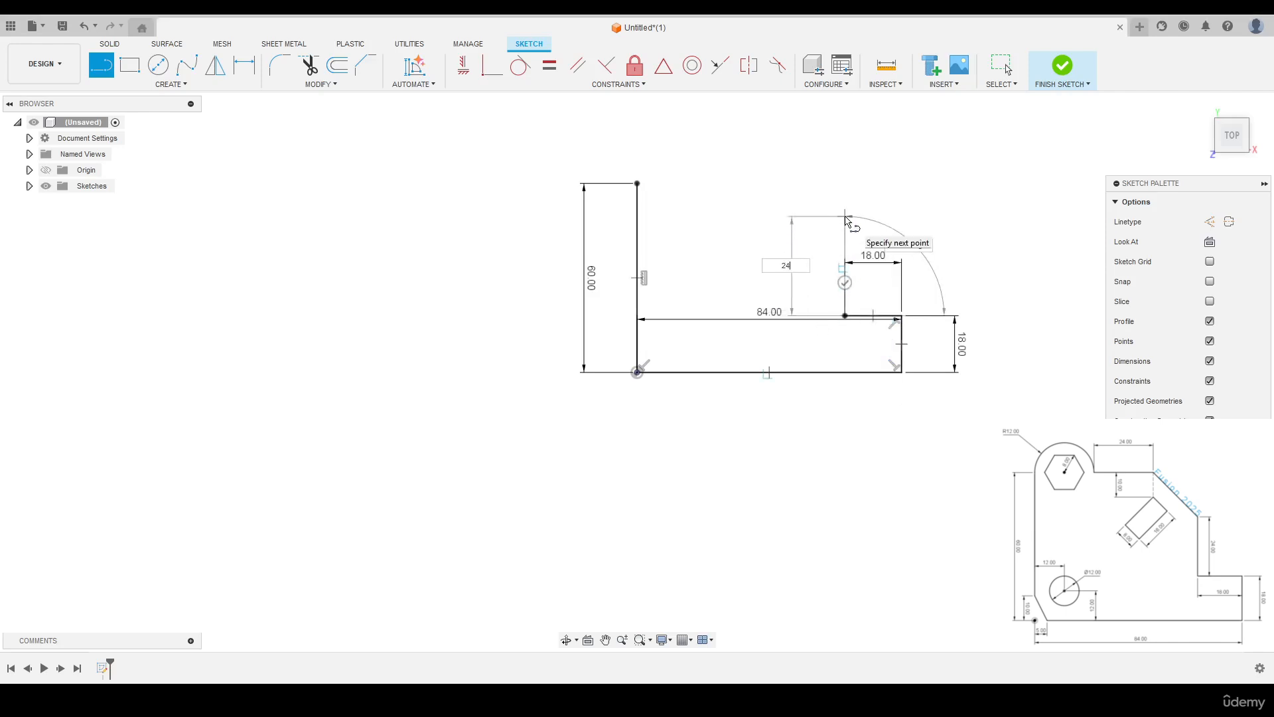
key(Tab)
click(845, 241)
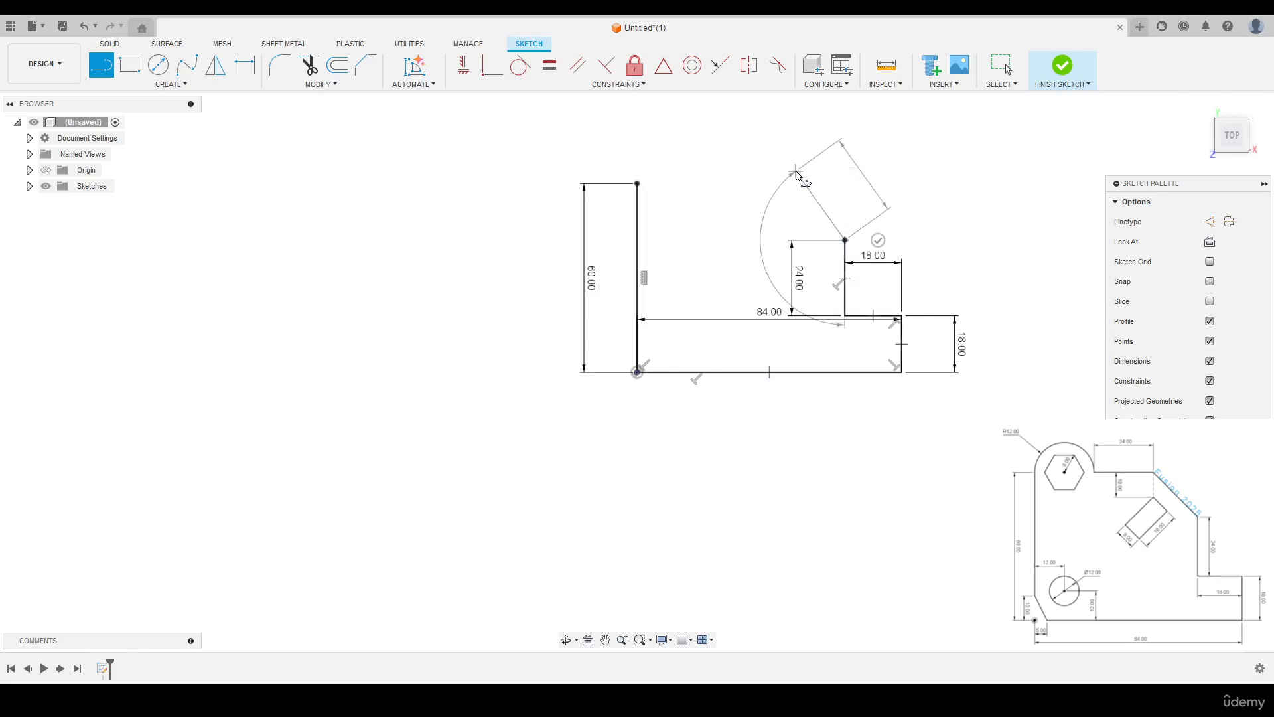
- Add a freehand diagonal line up and to the left, ending with a 24 mm horizontal line toward the left
click(795, 172)
text(24)
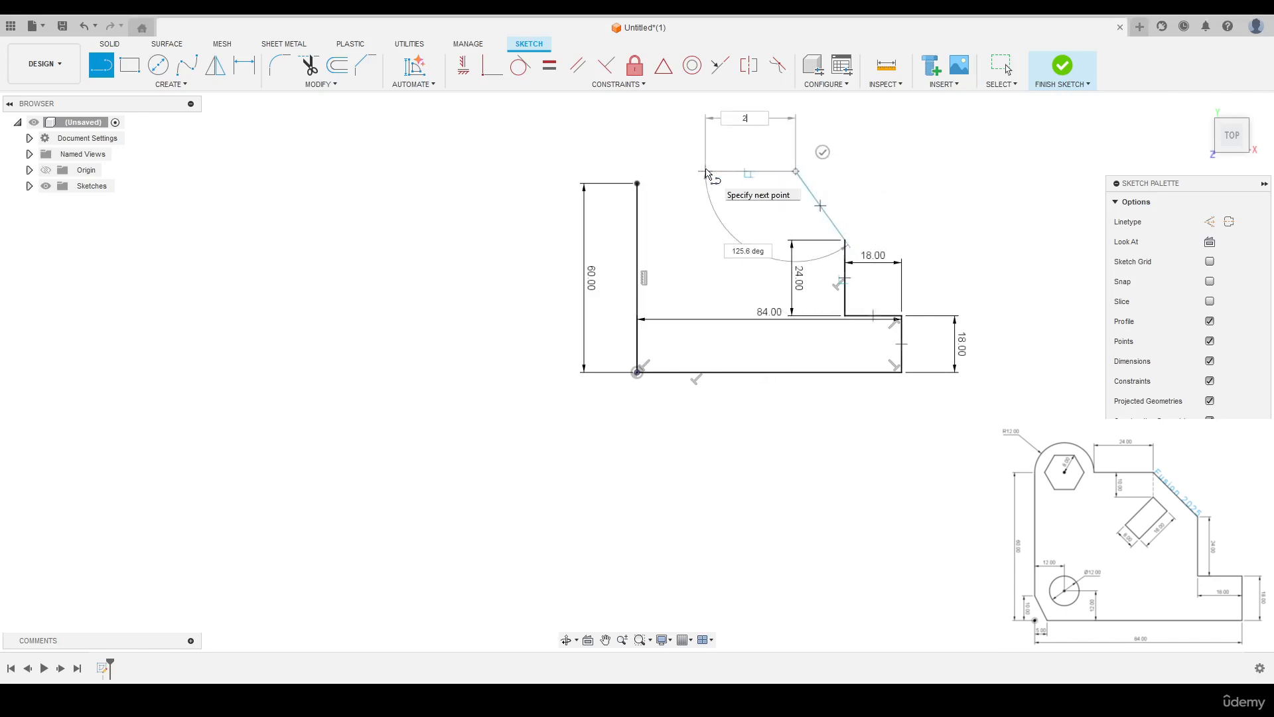
key(Return)
key(Escape)
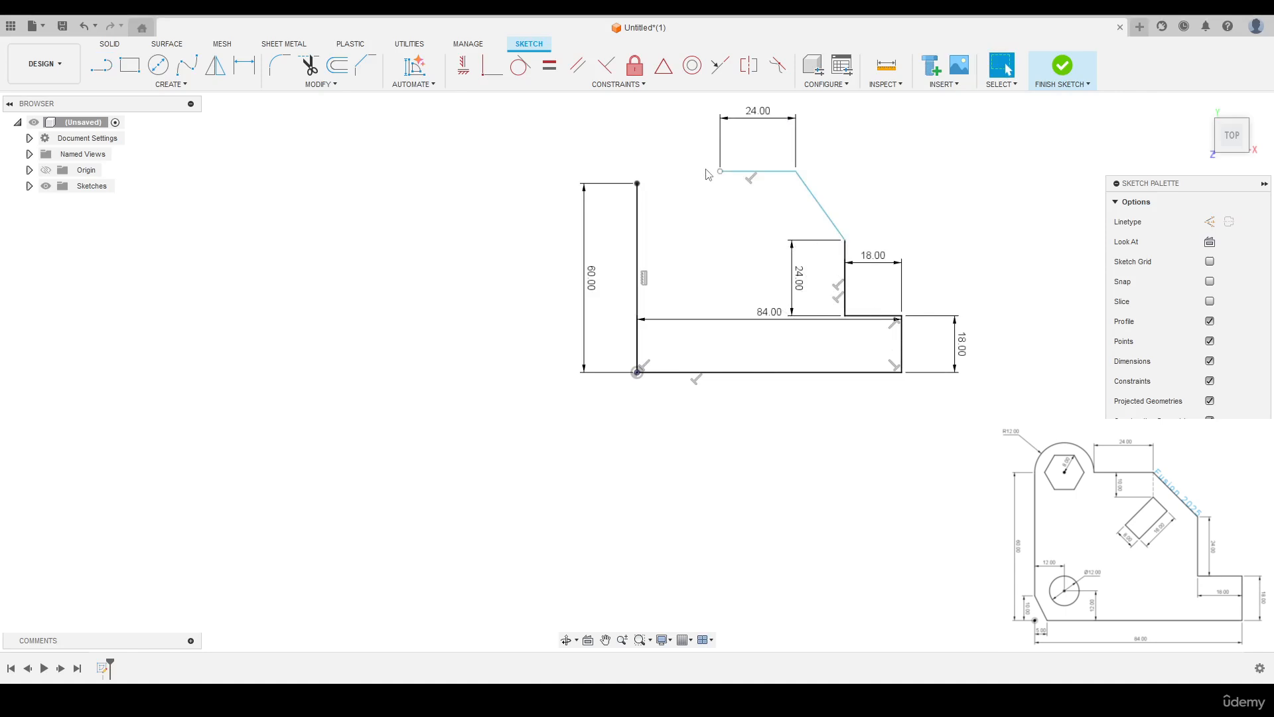
- Hide the sketch constraint symbols and reposition the 84, 24 and 18 mm dimensions clear of the profile, with the 84 mm one below the base
middle_drag(893, 174, 827, 242)
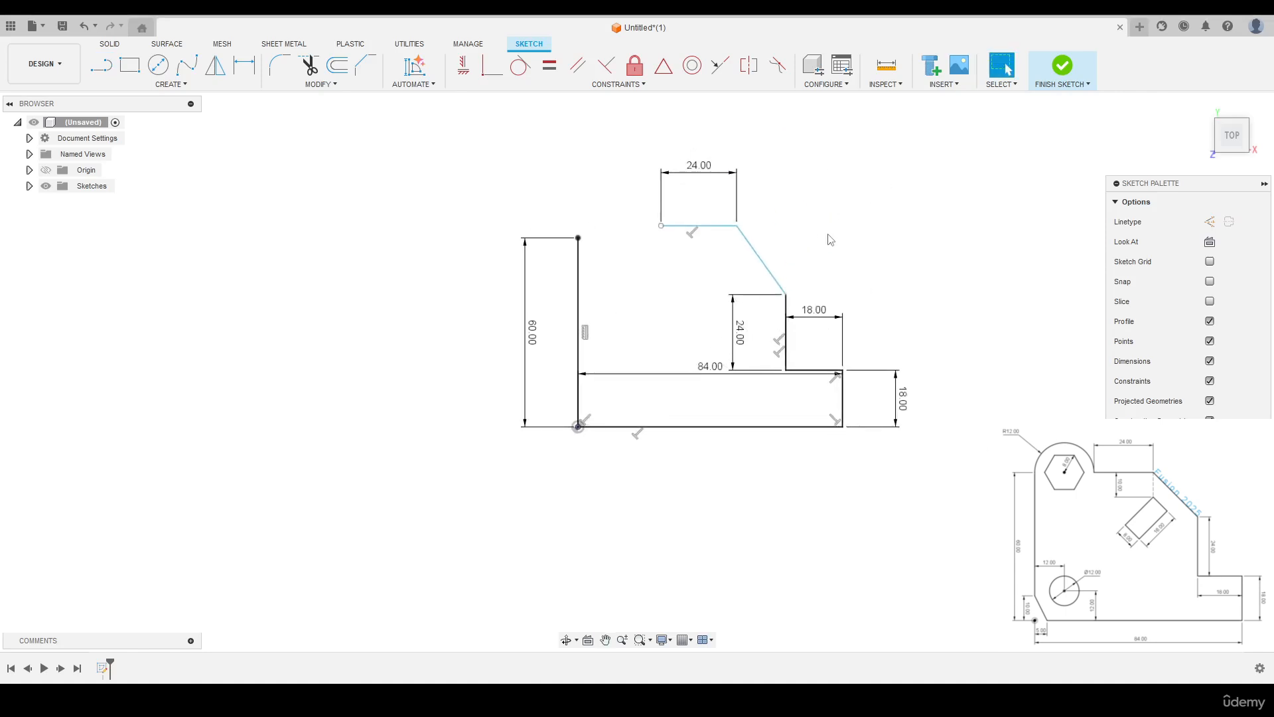
click(1210, 382)
drag(710, 366, 712, 465)
drag(739, 332, 871, 332)
drag(815, 321, 815, 385)
drag(866, 332, 819, 332)
drag(899, 398, 880, 398)
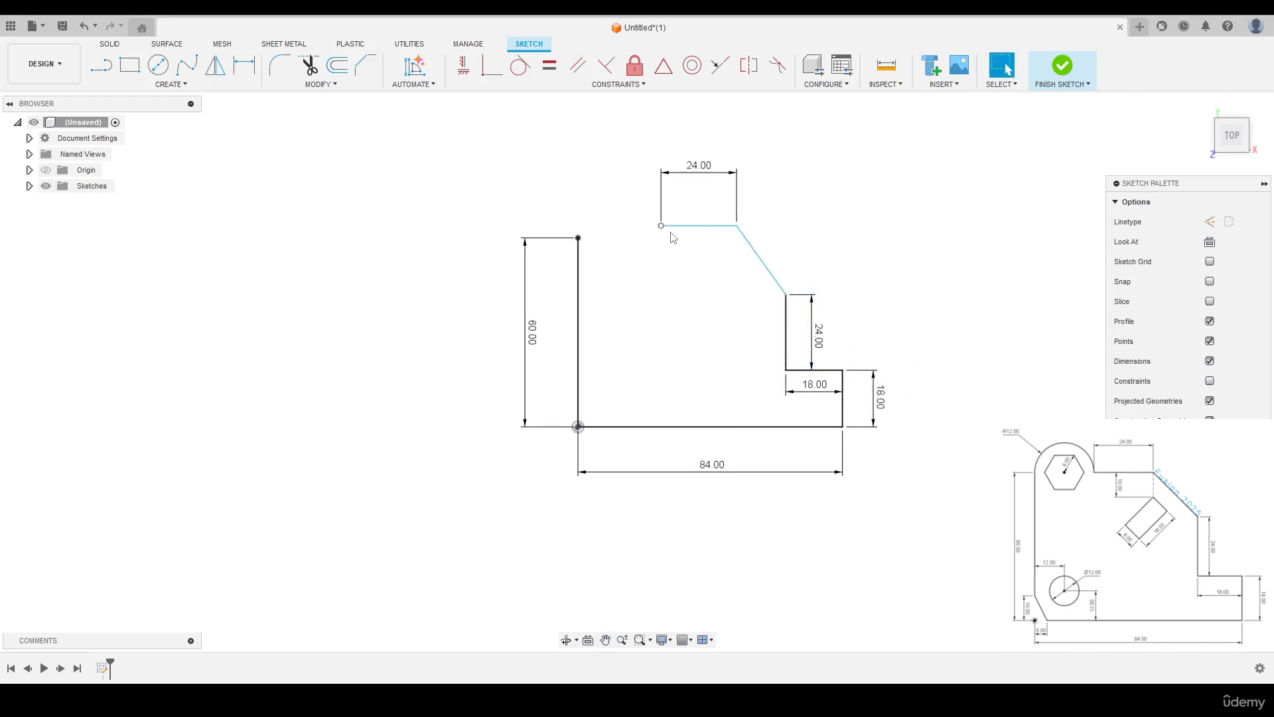
- Align the open end of the upper 24 mm line horizontally with the top end of the 60 mm line using a Horizontal/Vertical constraint
click(580, 259)
click(463, 65)
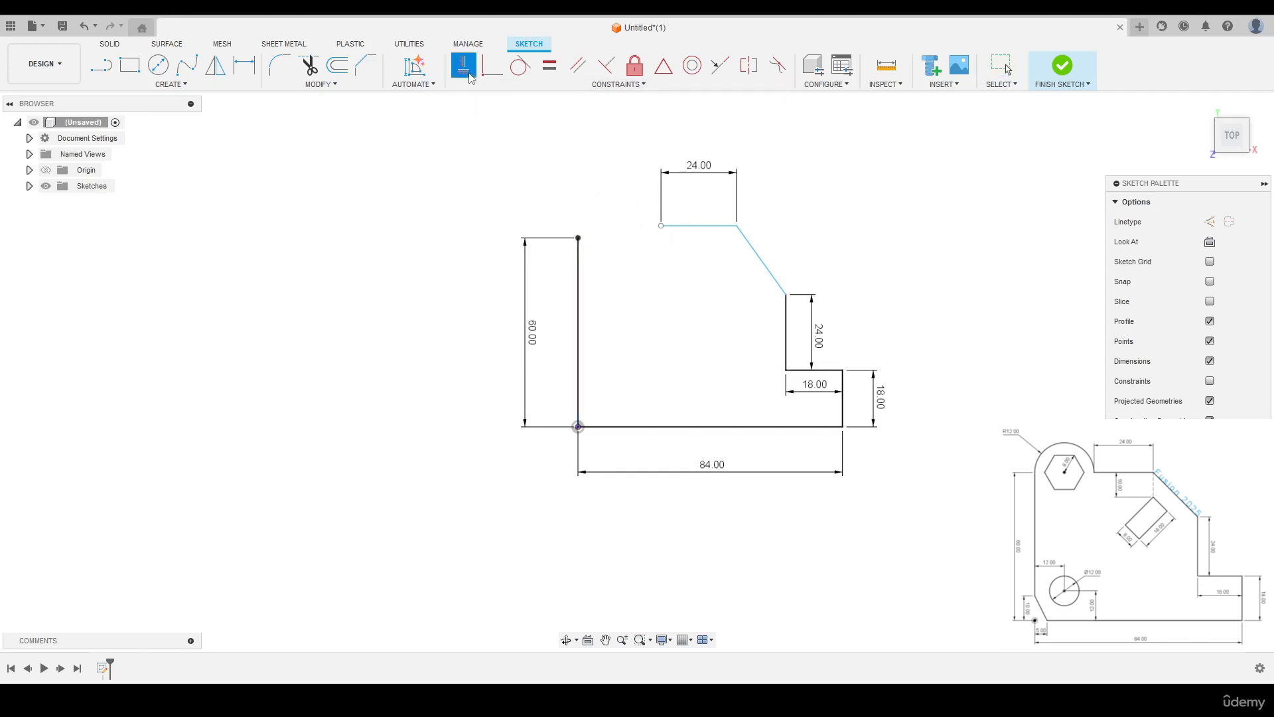
click(662, 227)
click(578, 238)
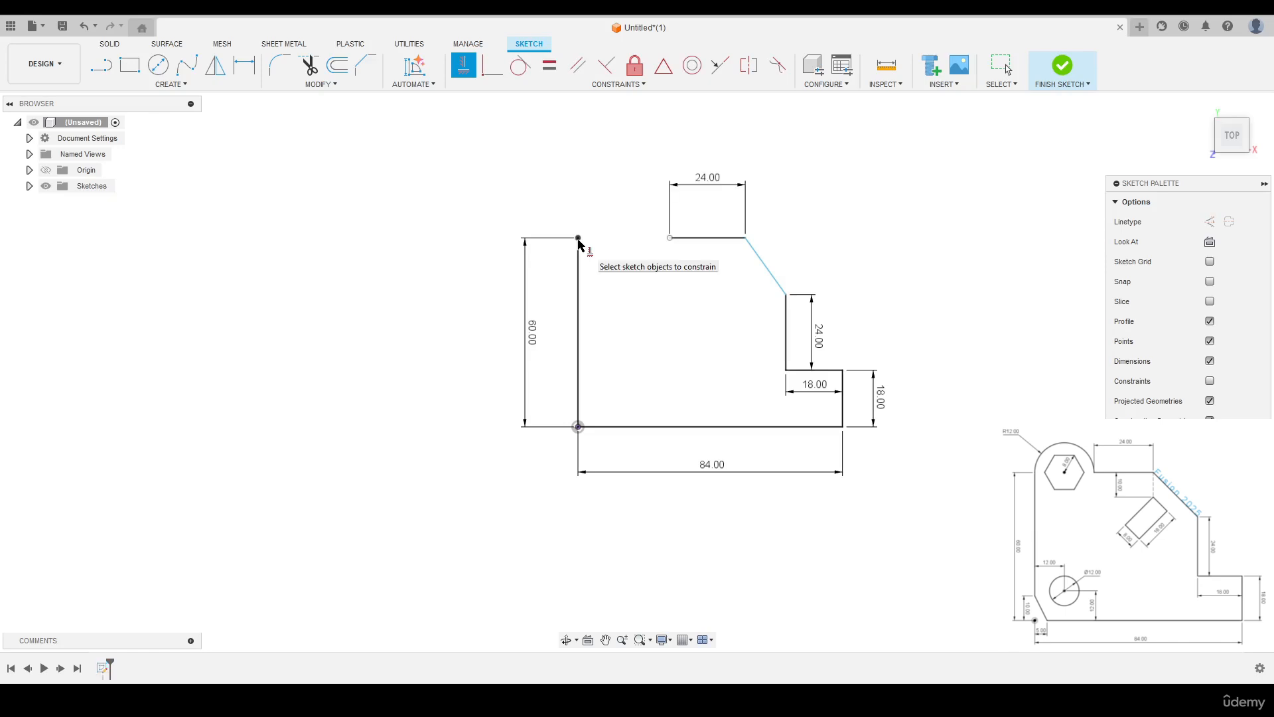
right_click(484, 176)
click(521, 180)
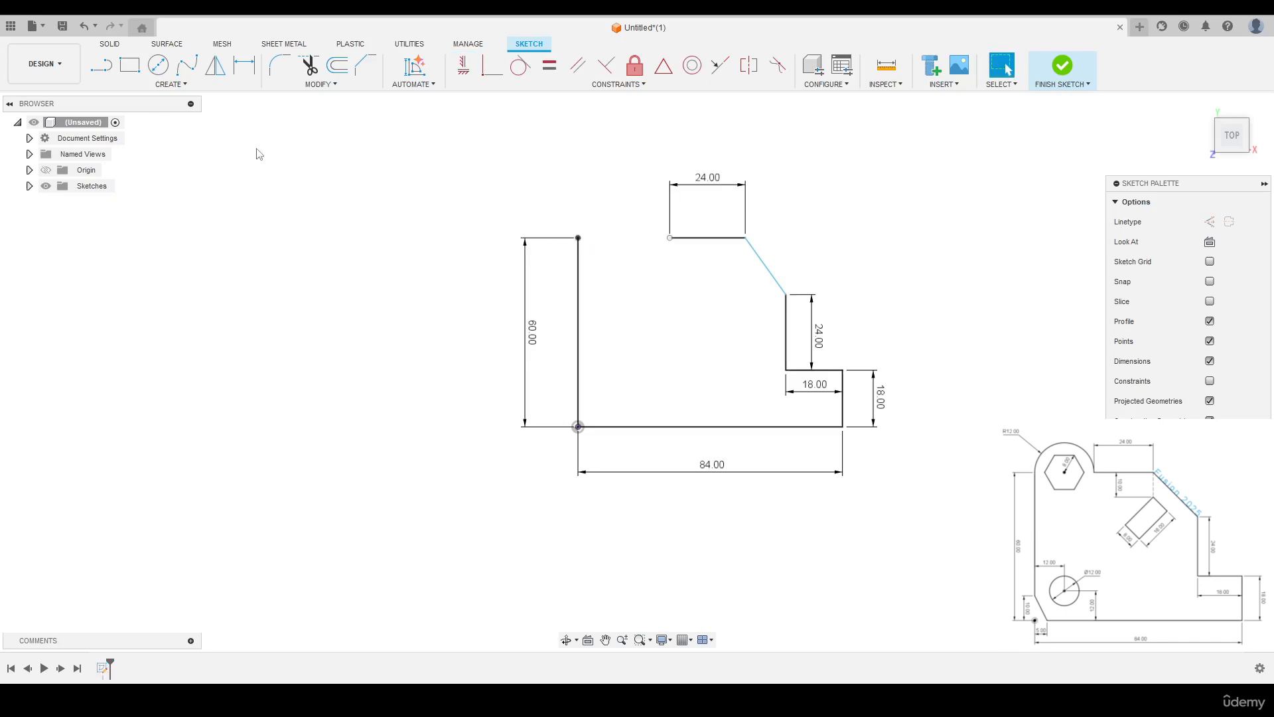
- Close the profile with a tangent arc from the top of the 60 mm line to the open end of the upper horizontal line
click(174, 86)
mouse_move(163, 138)
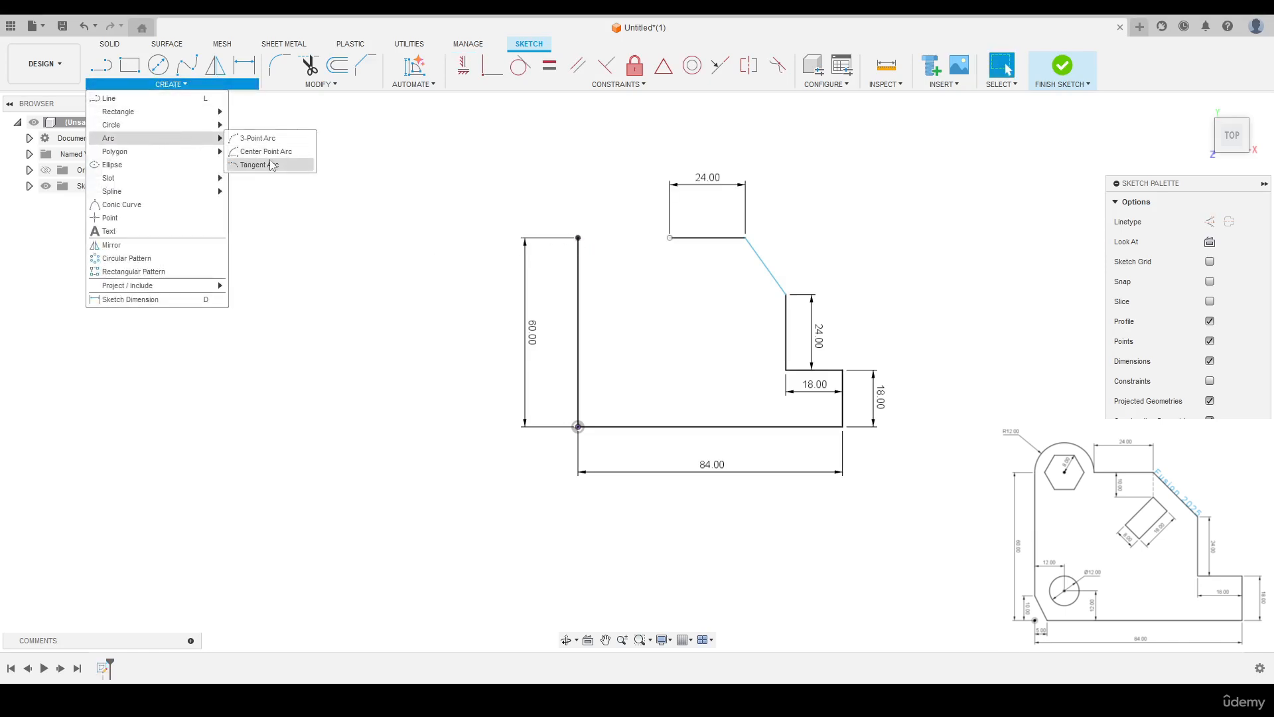
click(259, 164)
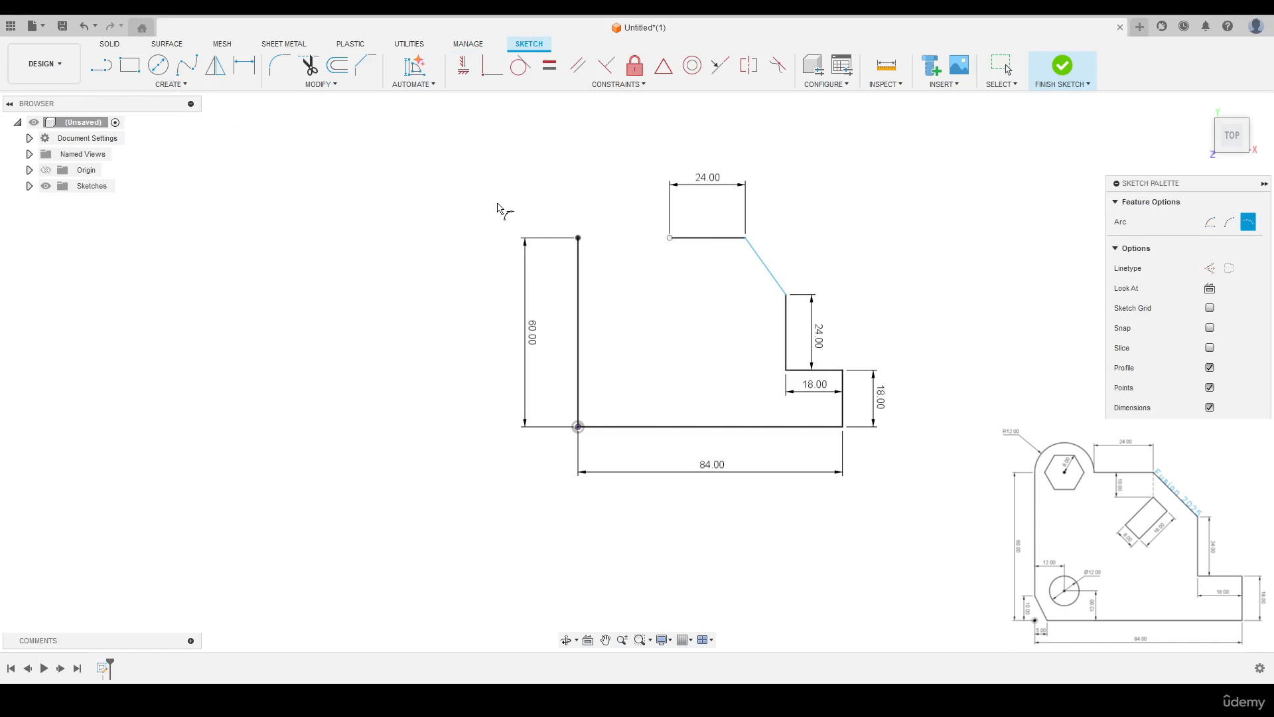
click(579, 237)
click(670, 237)
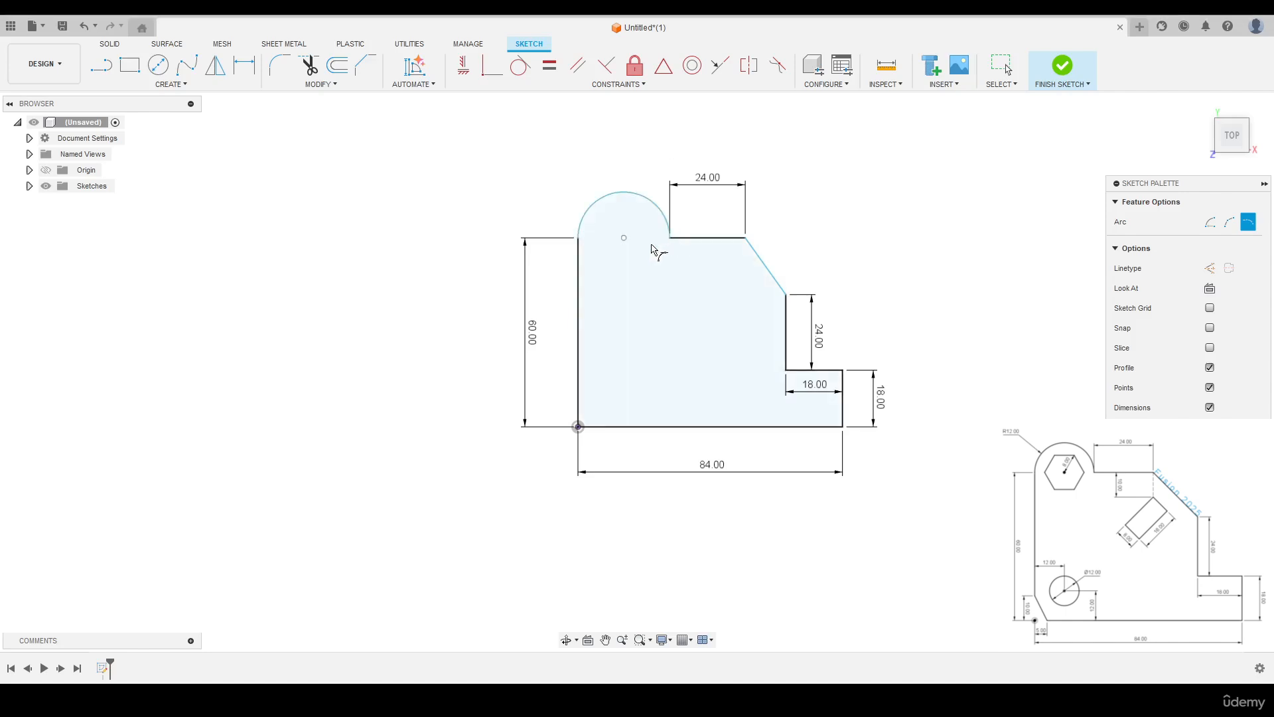
- Dimension the tangent arc with a 12 mm radius
key(d)
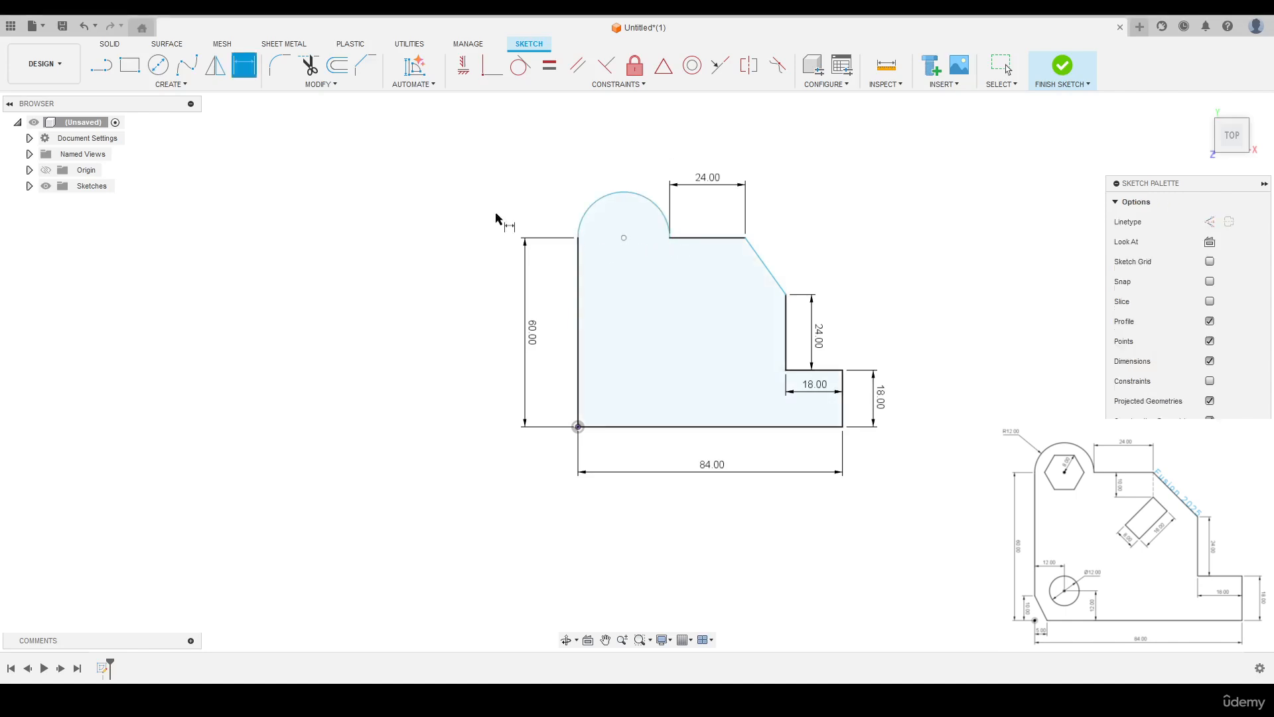
click(590, 207)
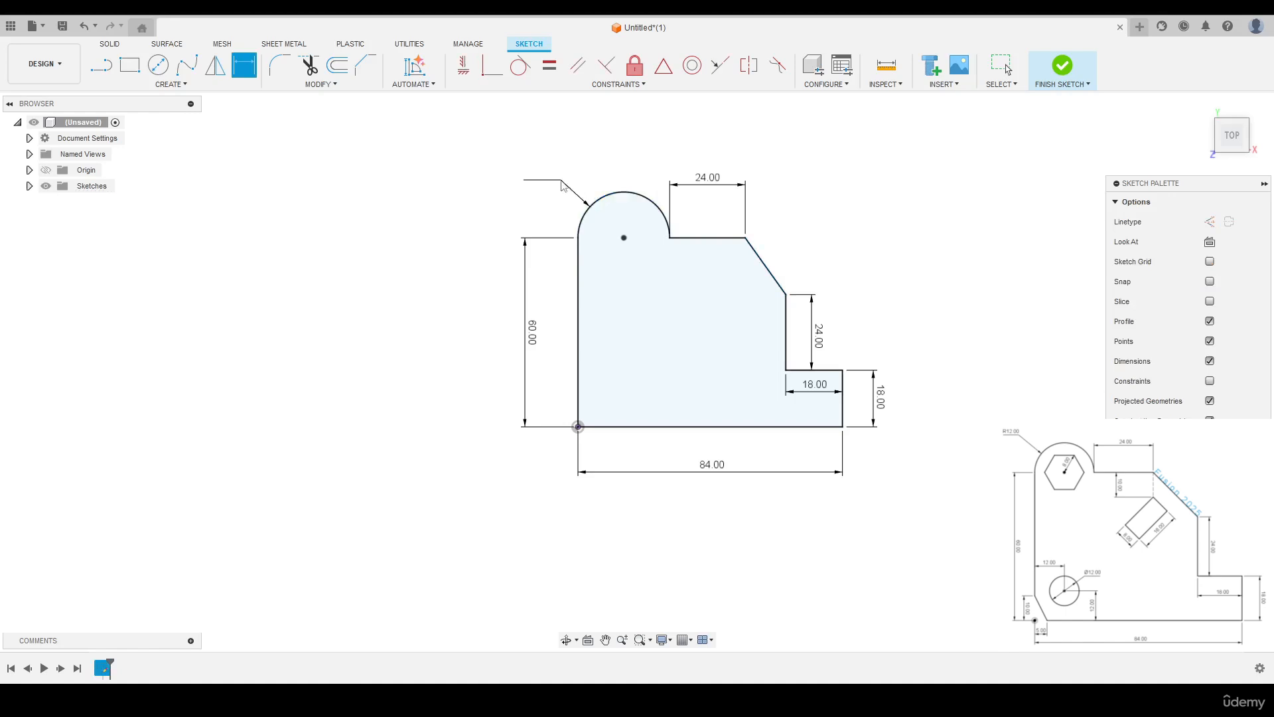
click(571, 187)
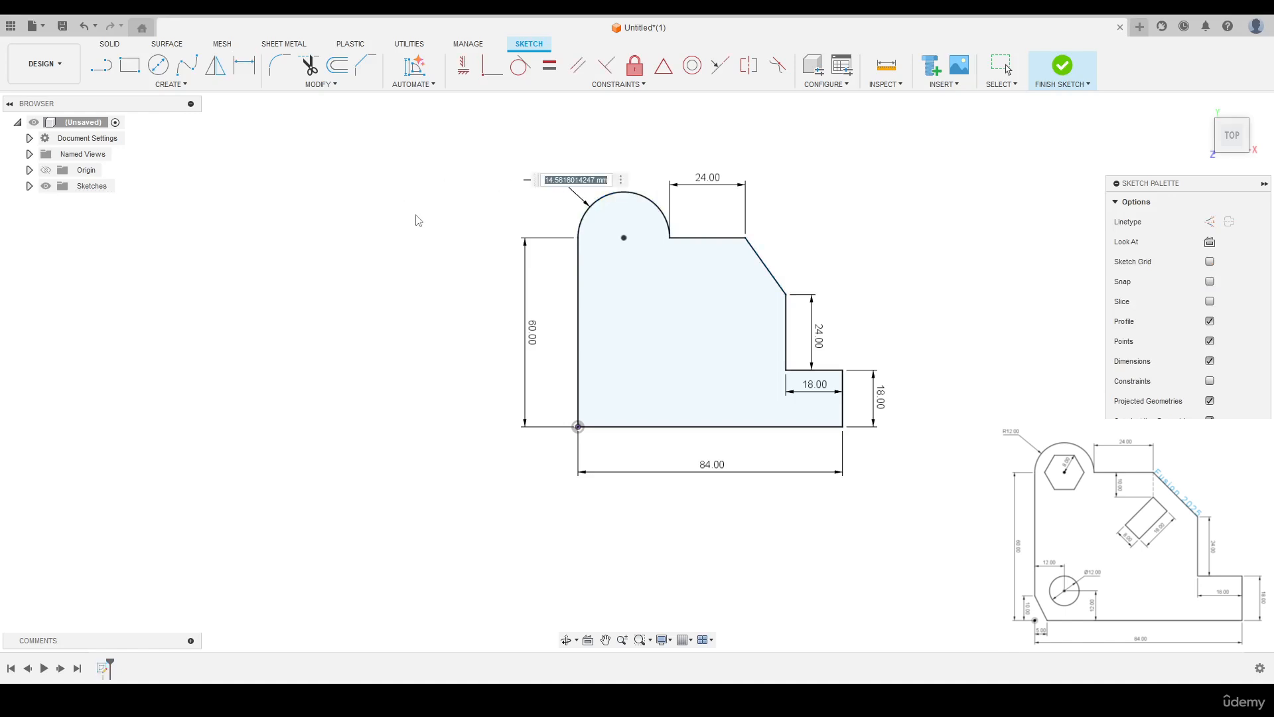
text(12)
key(Return)
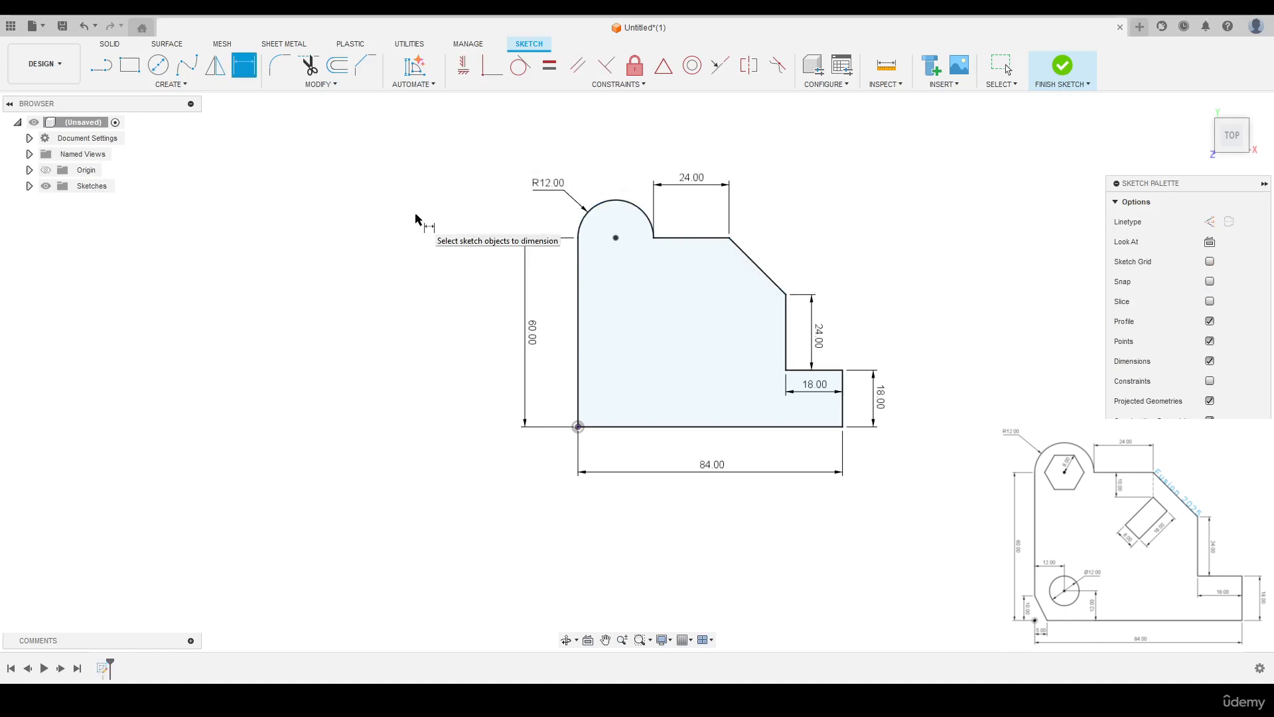
key(Escape)
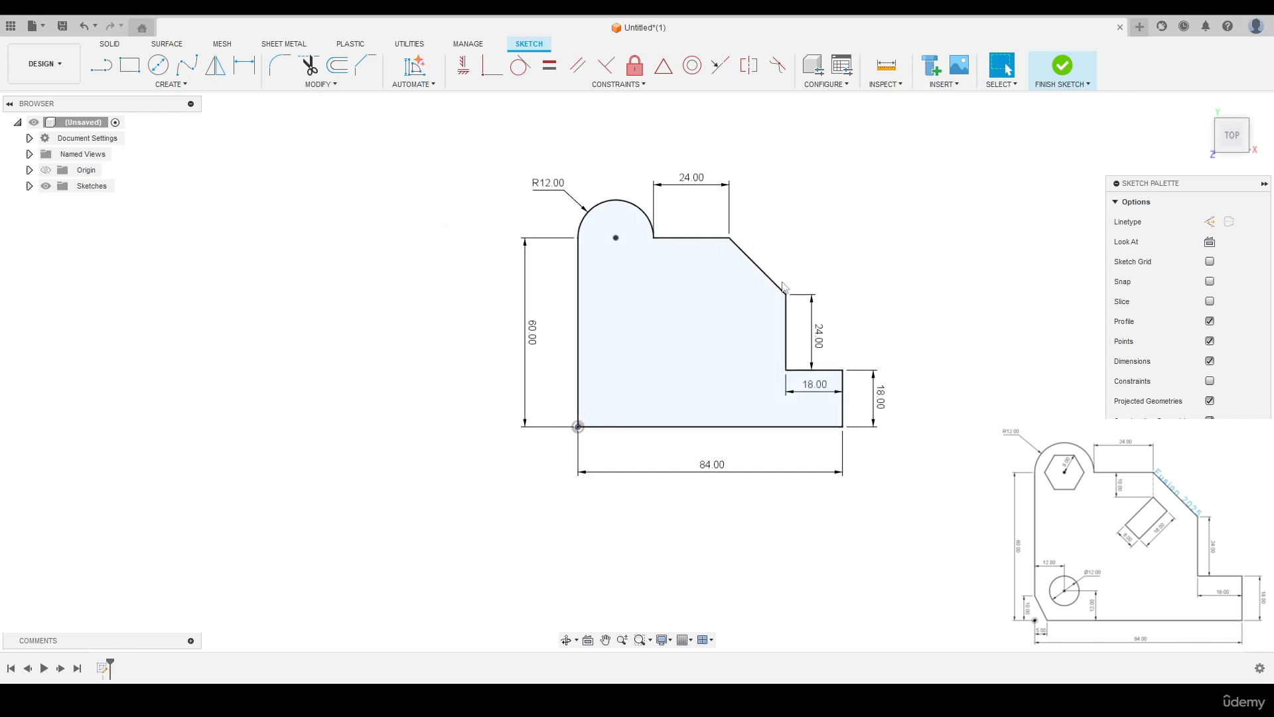
- Add text on a path along the profile's diagonal edge, reading "Fusion 2025"
click(181, 85)
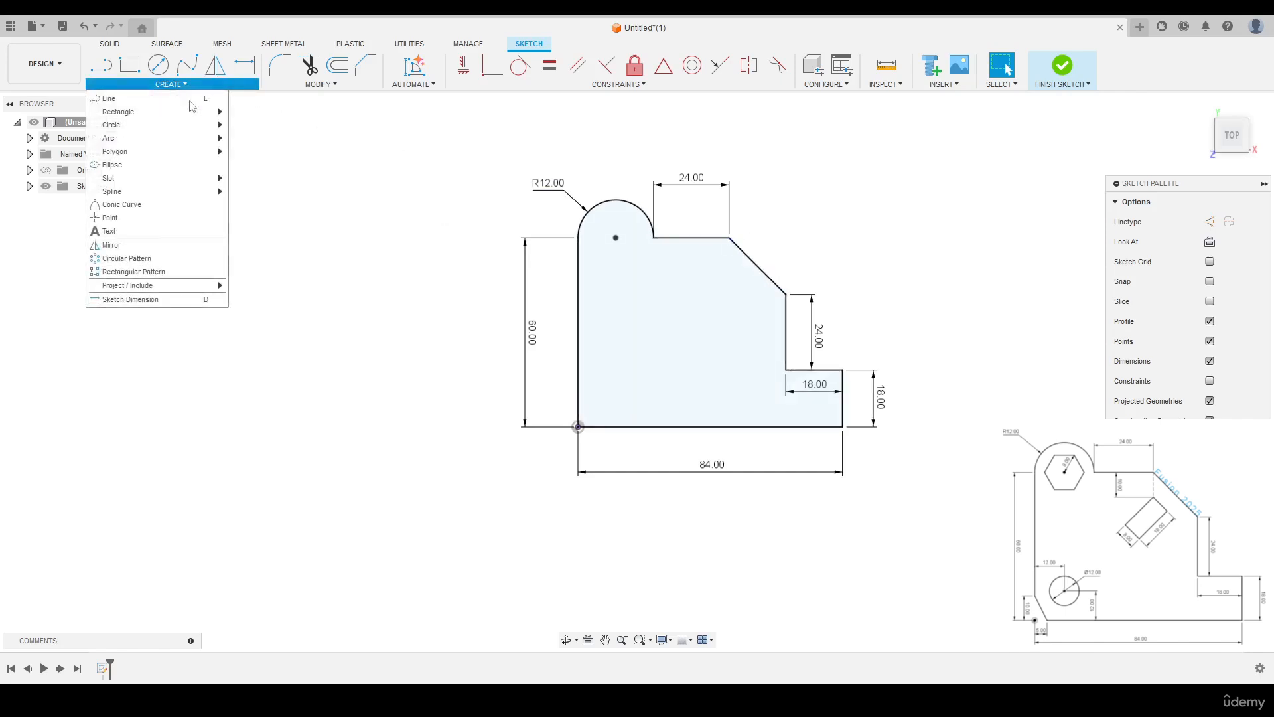
click(126, 229)
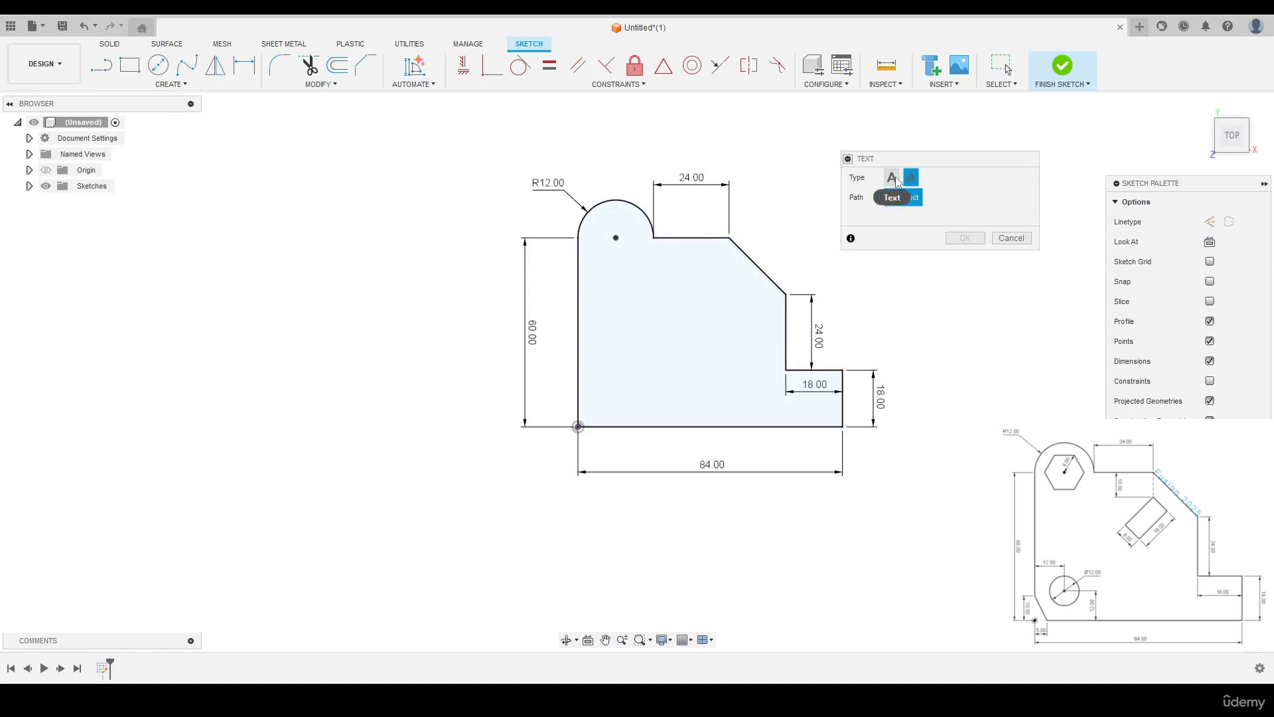
click(912, 184)
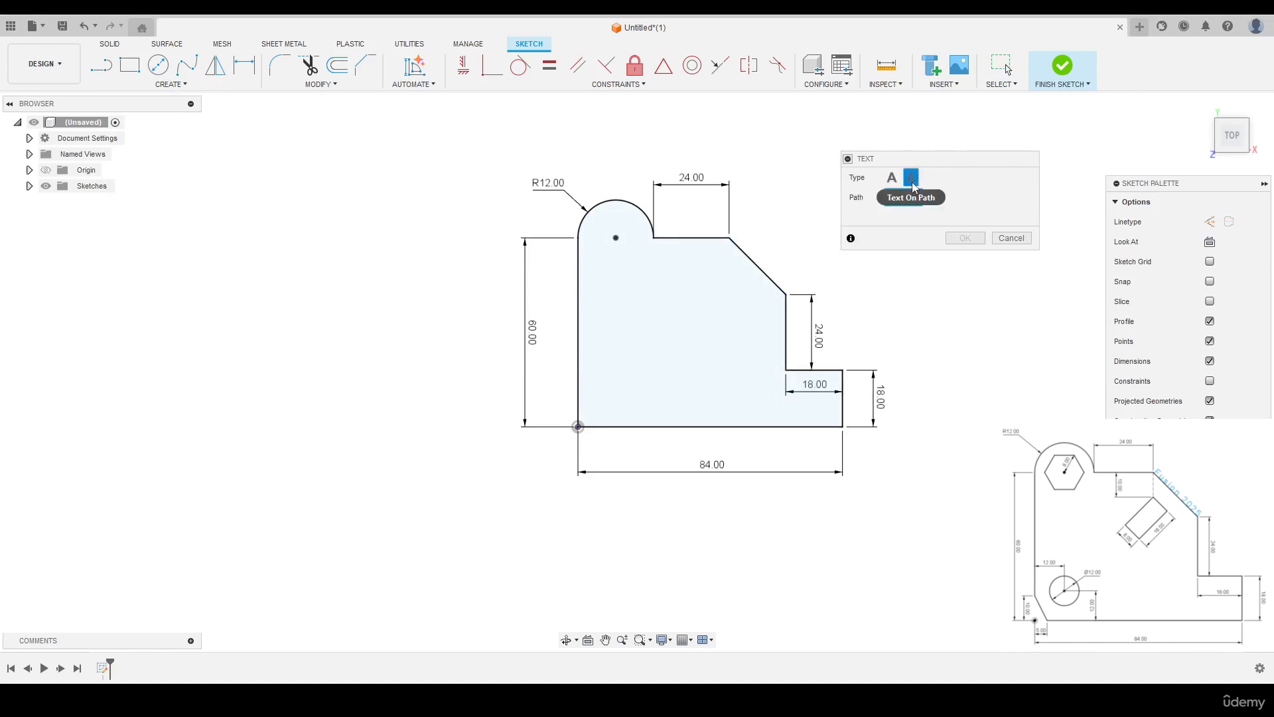
click(767, 276)
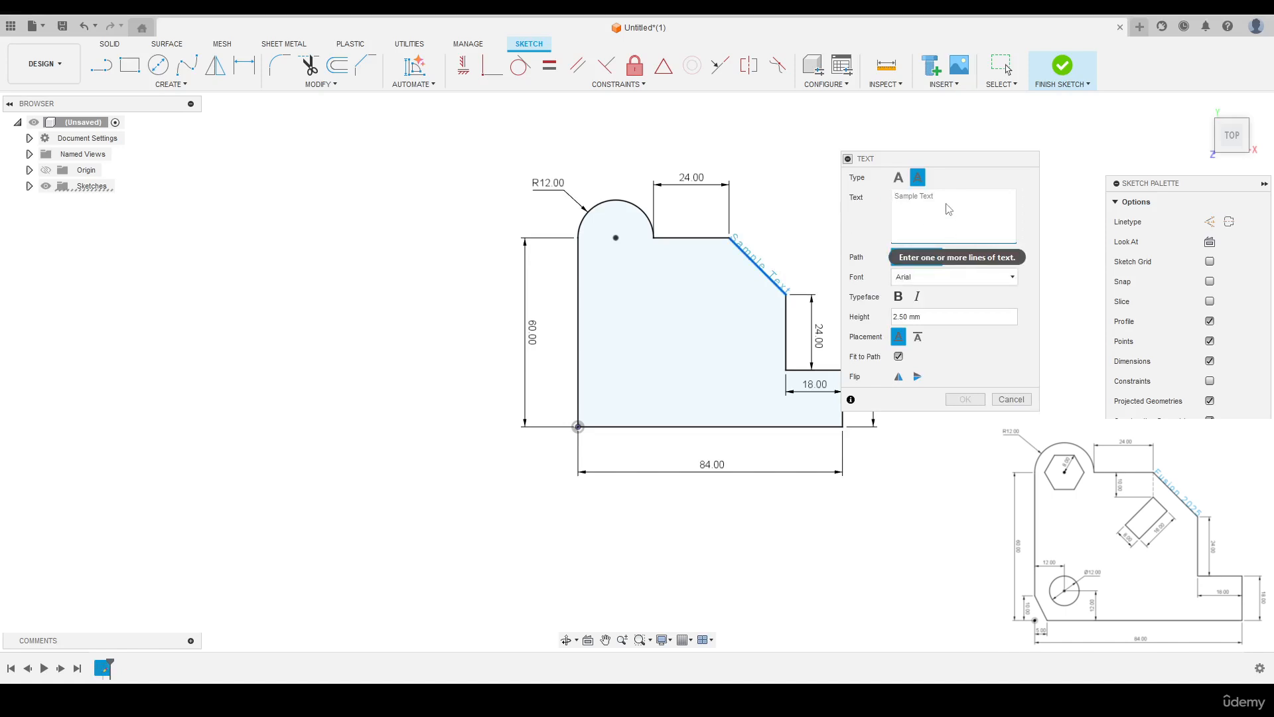
text(Fusion 2025)
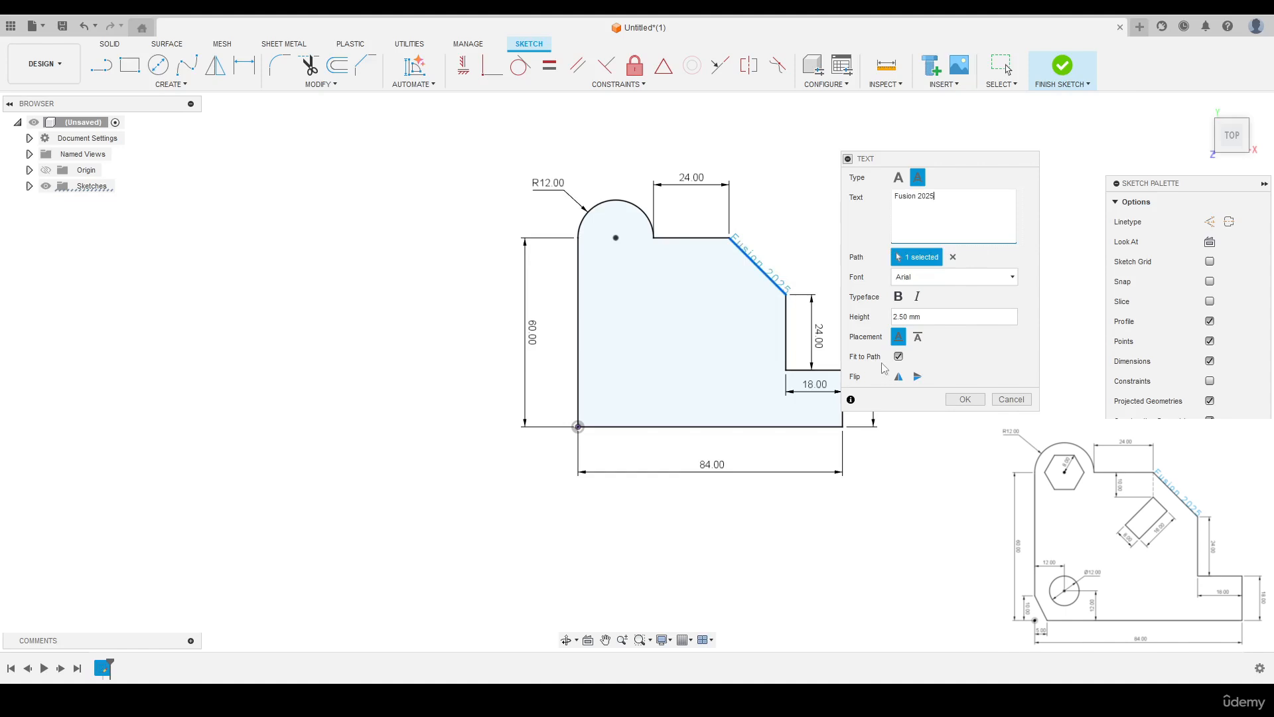
- Check the edge text without Fit to Path, re-enable the option and finish the text
click(898, 357)
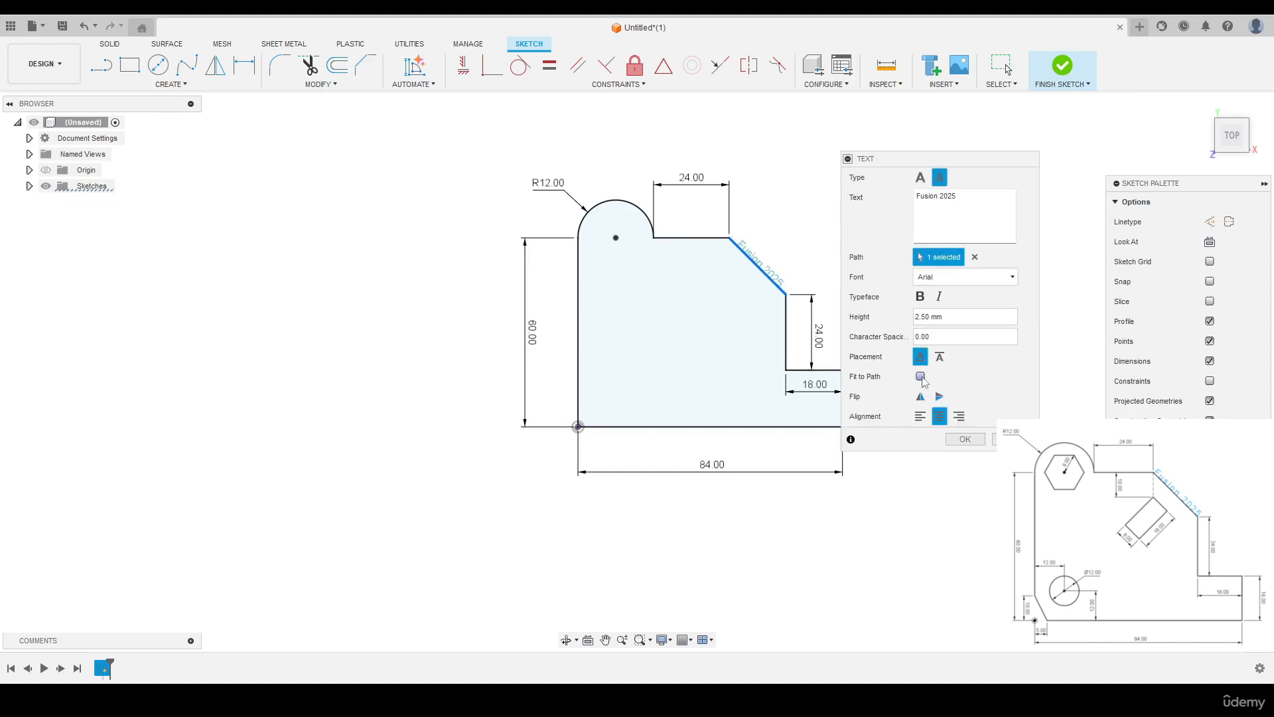
click(921, 376)
scroll(776, 253, up, 3)
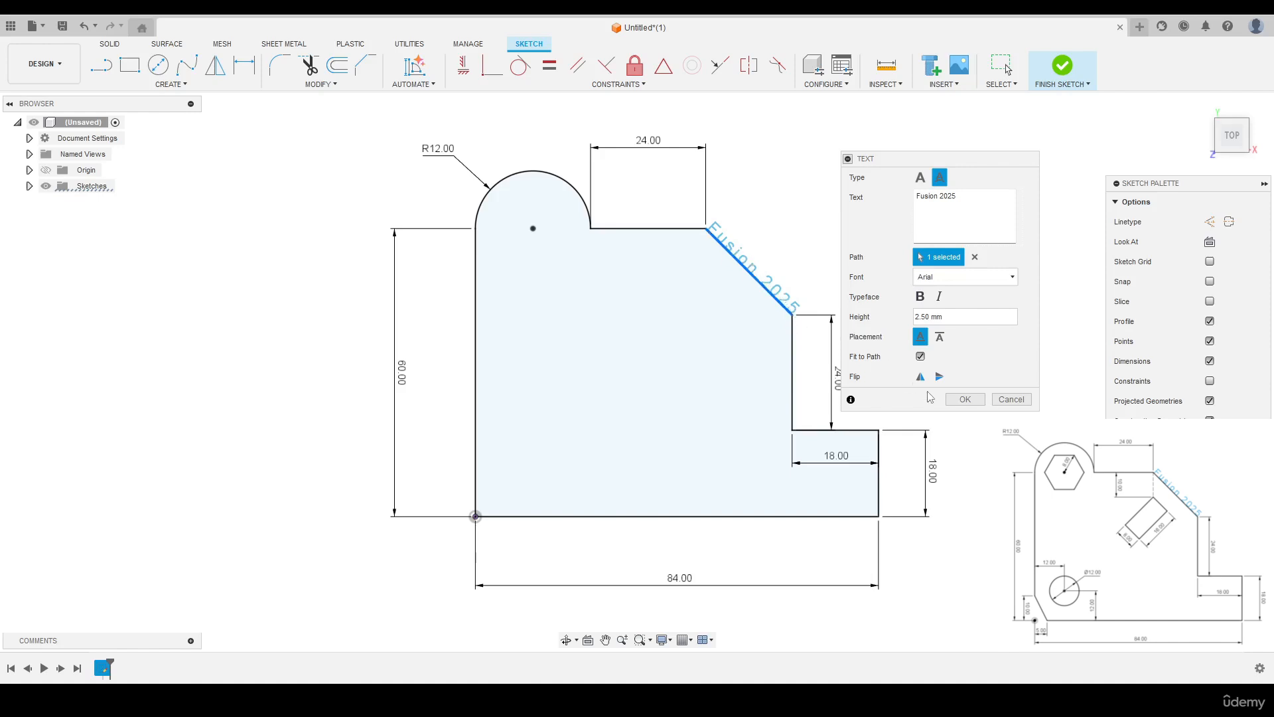
click(965, 399)
scroll(856, 220, down, 2)
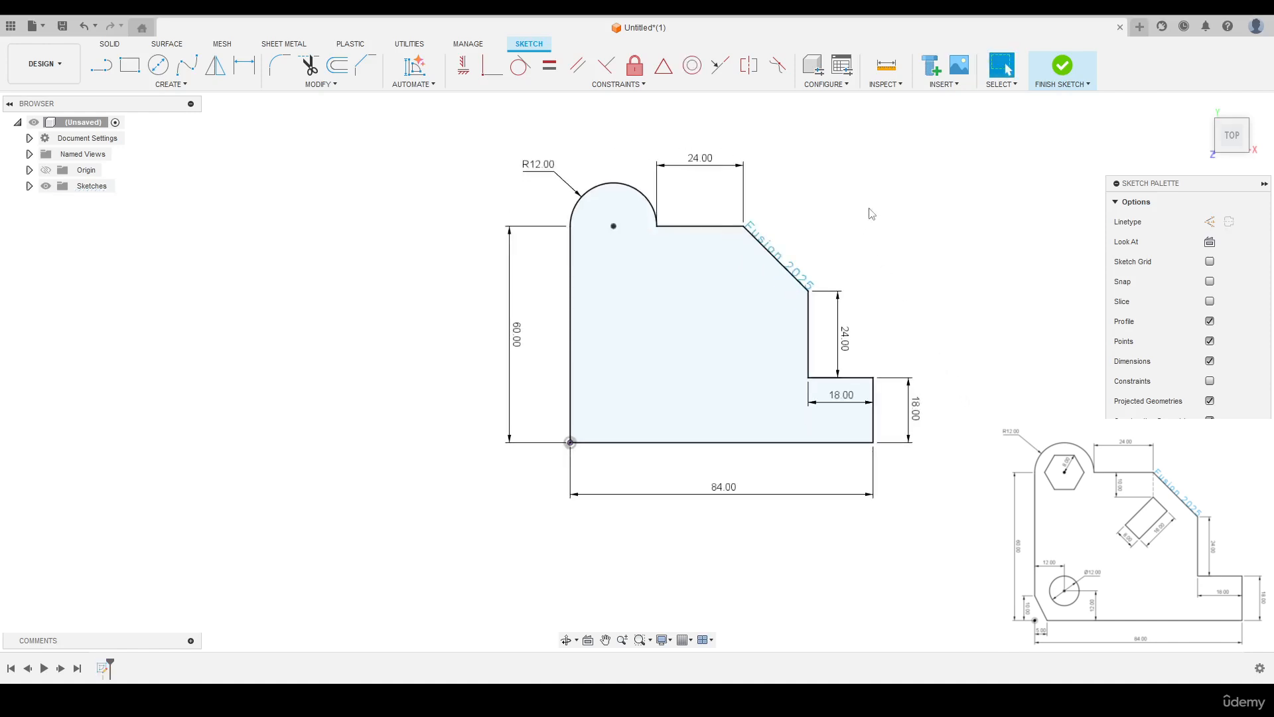
- Draw an inscribed six-sided polygon with an 8 mm radius centred on the R12 arc's centre point
scroll(578, 212, up, 2)
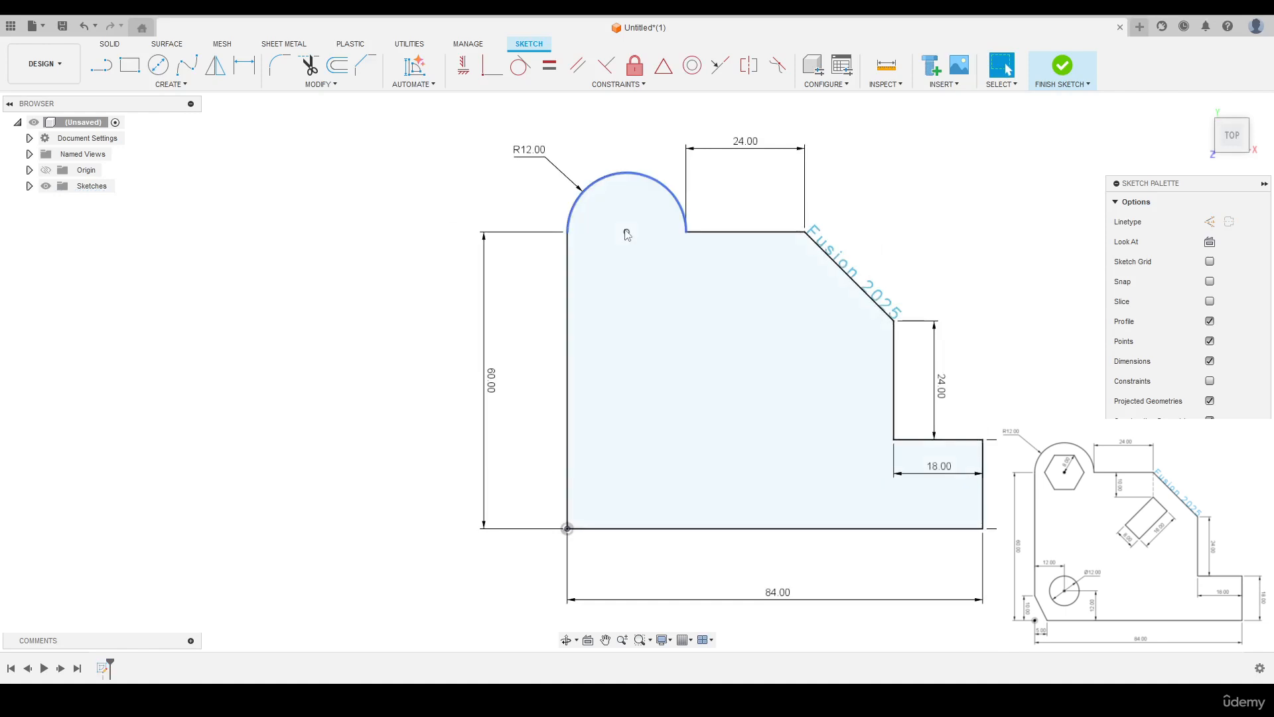
click(181, 85)
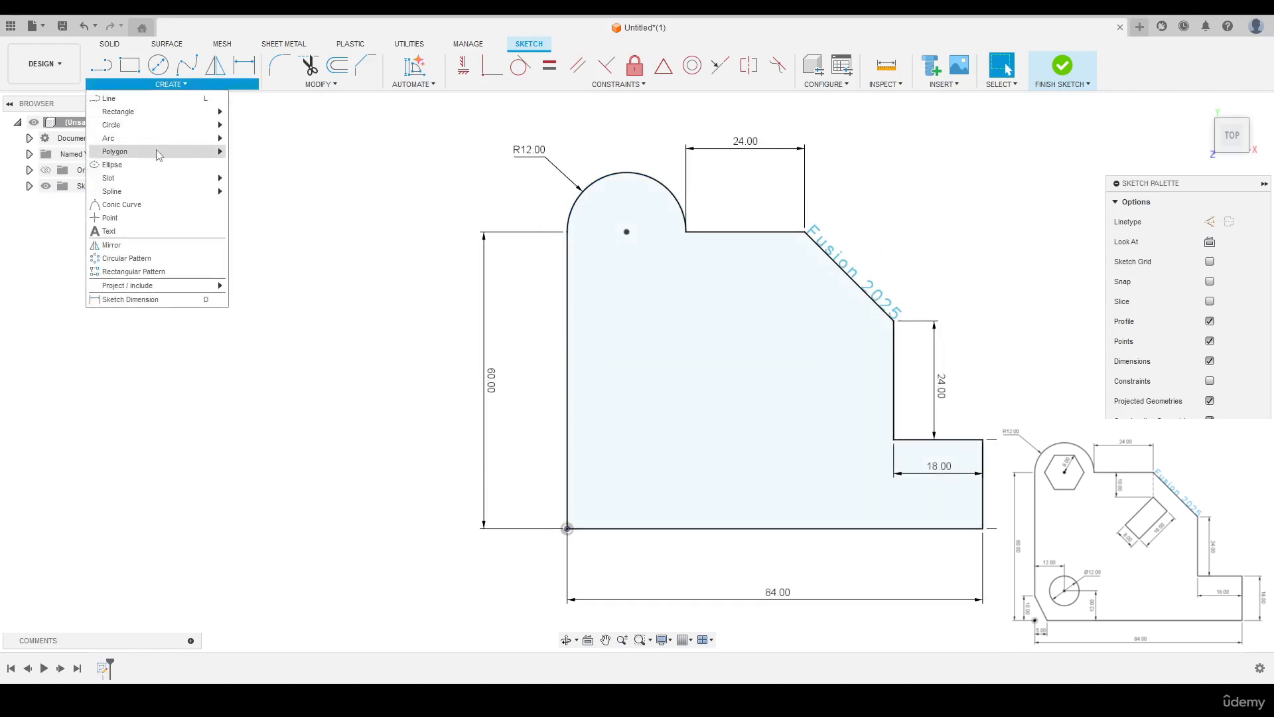
mouse_move(159, 152)
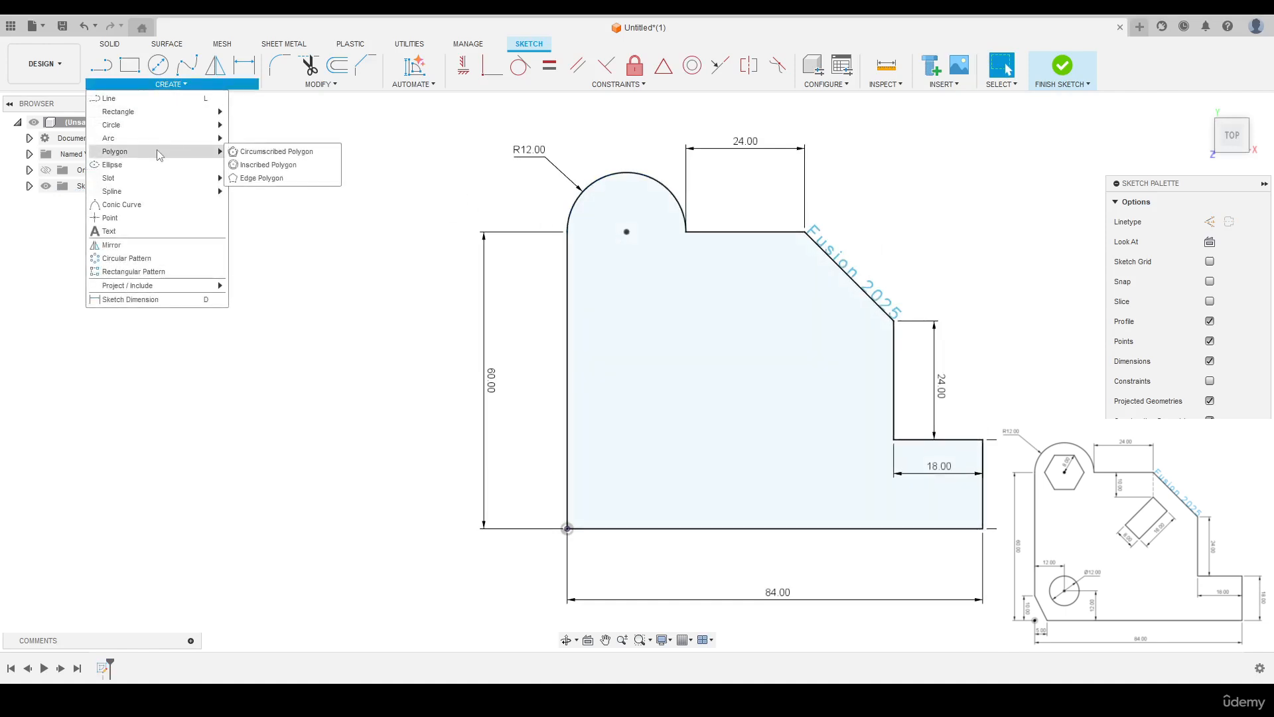
click(306, 171)
click(626, 232)
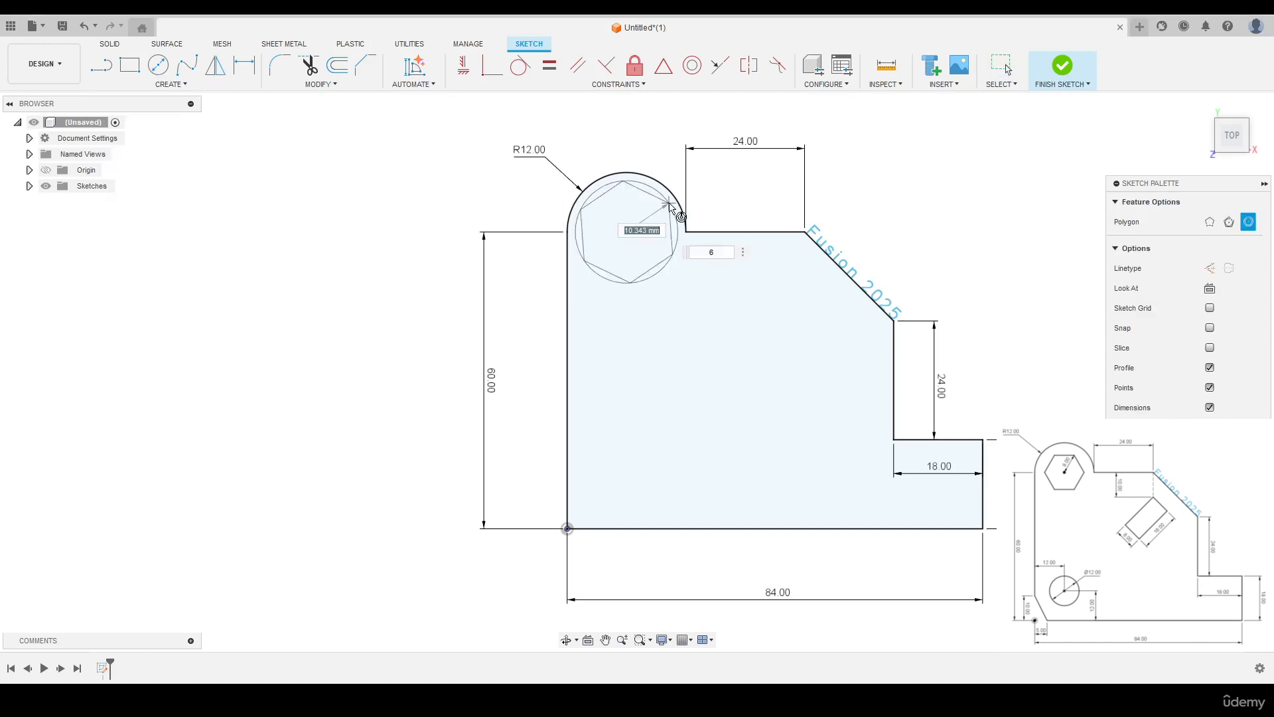
text(8)
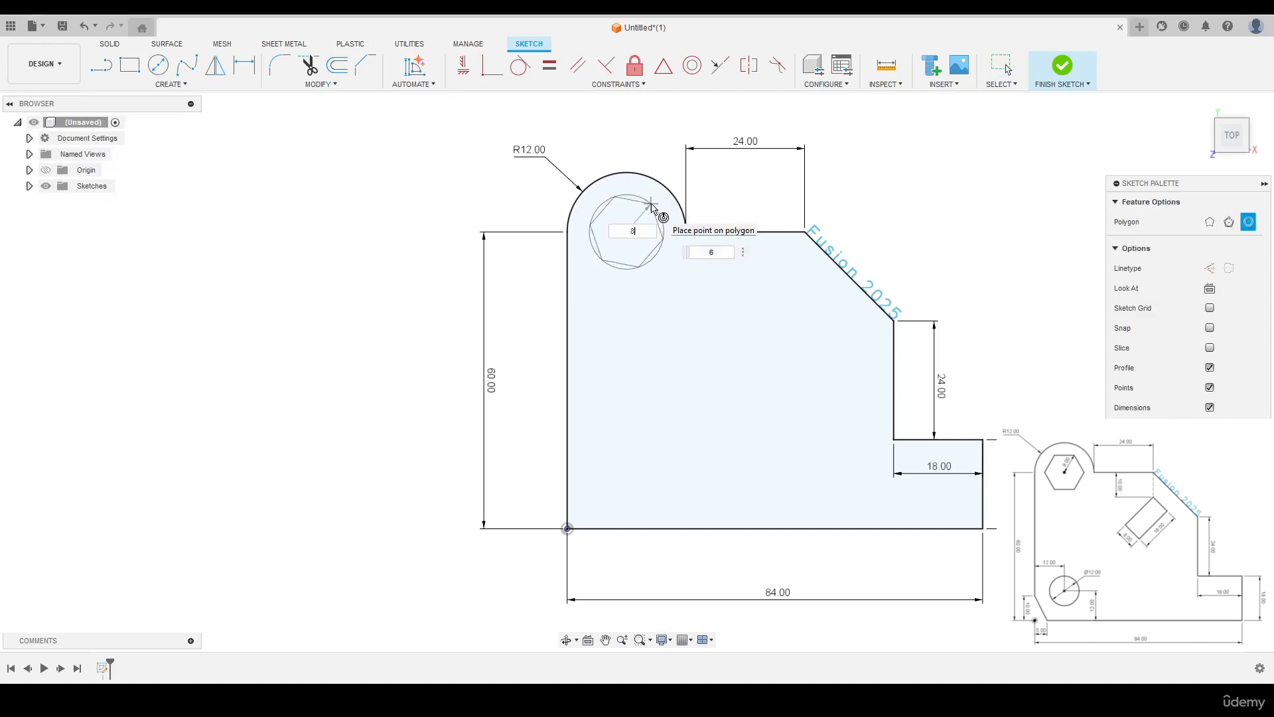
click(652, 207)
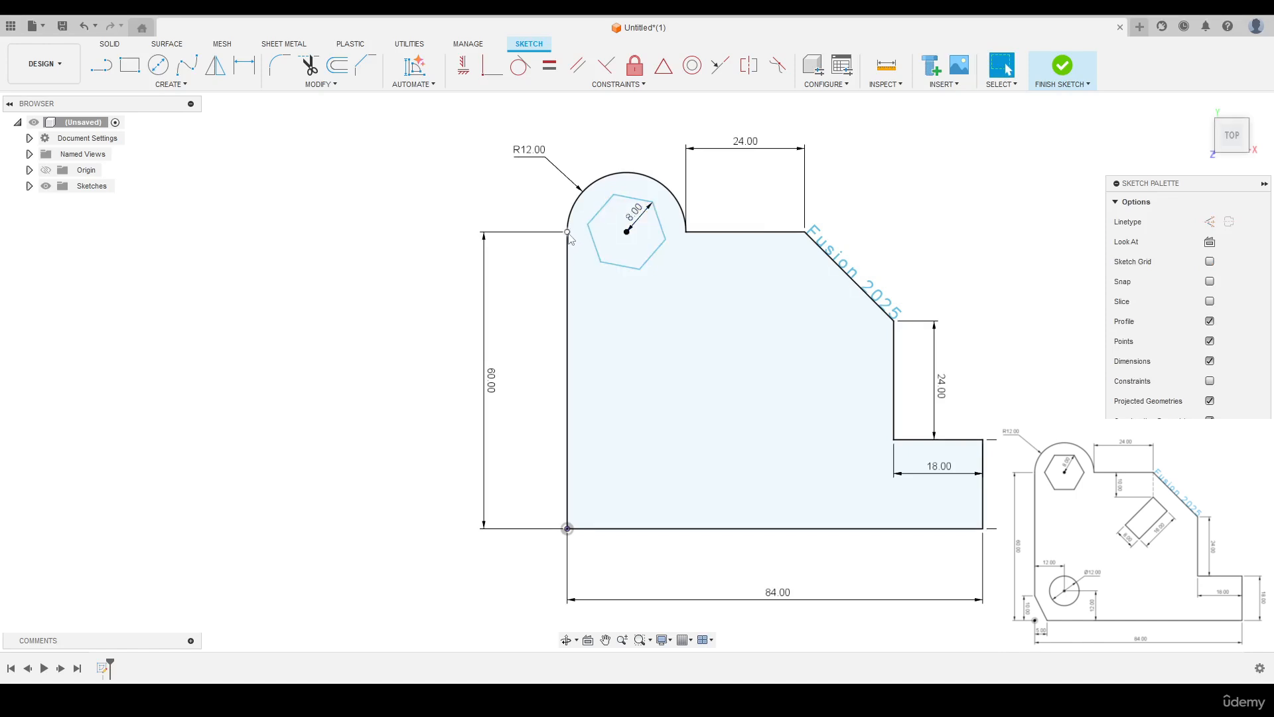
- Align the hexagon's left vertex horizontally with the top end of the 60 mm line using a Horizontal/Vertical constraint
click(463, 64)
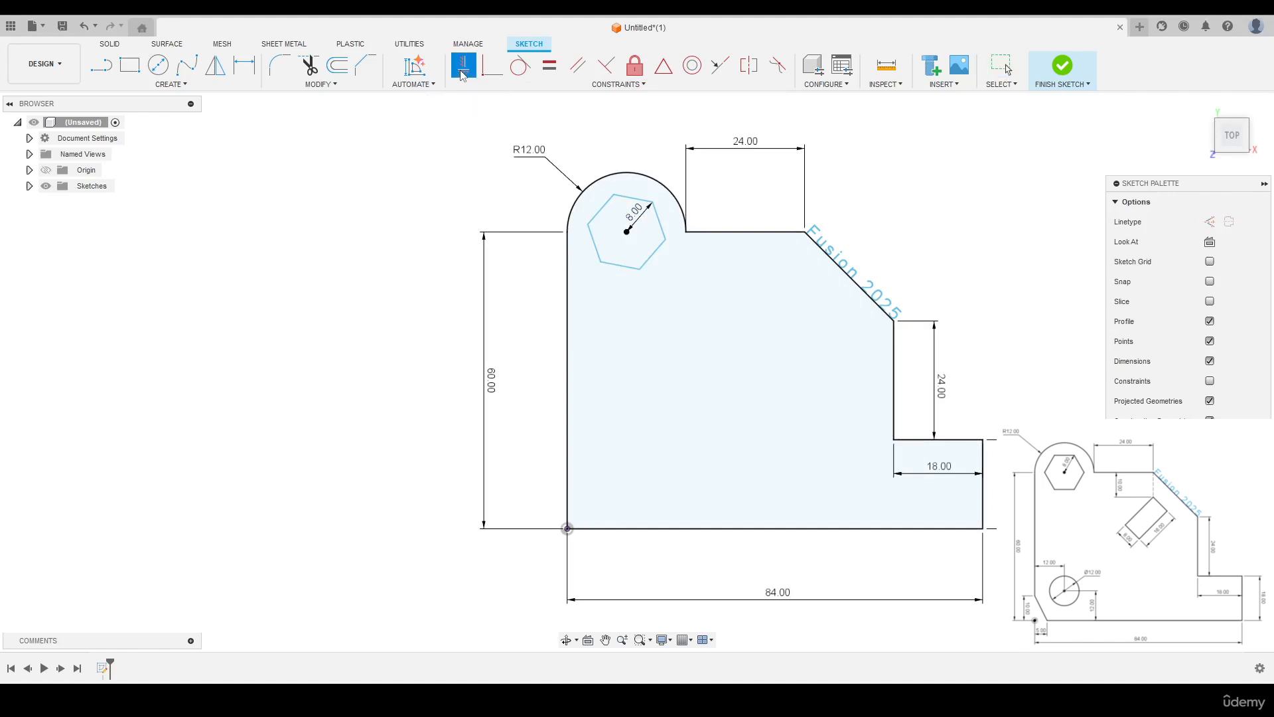
click(587, 229)
right_click(401, 192)
click(449, 195)
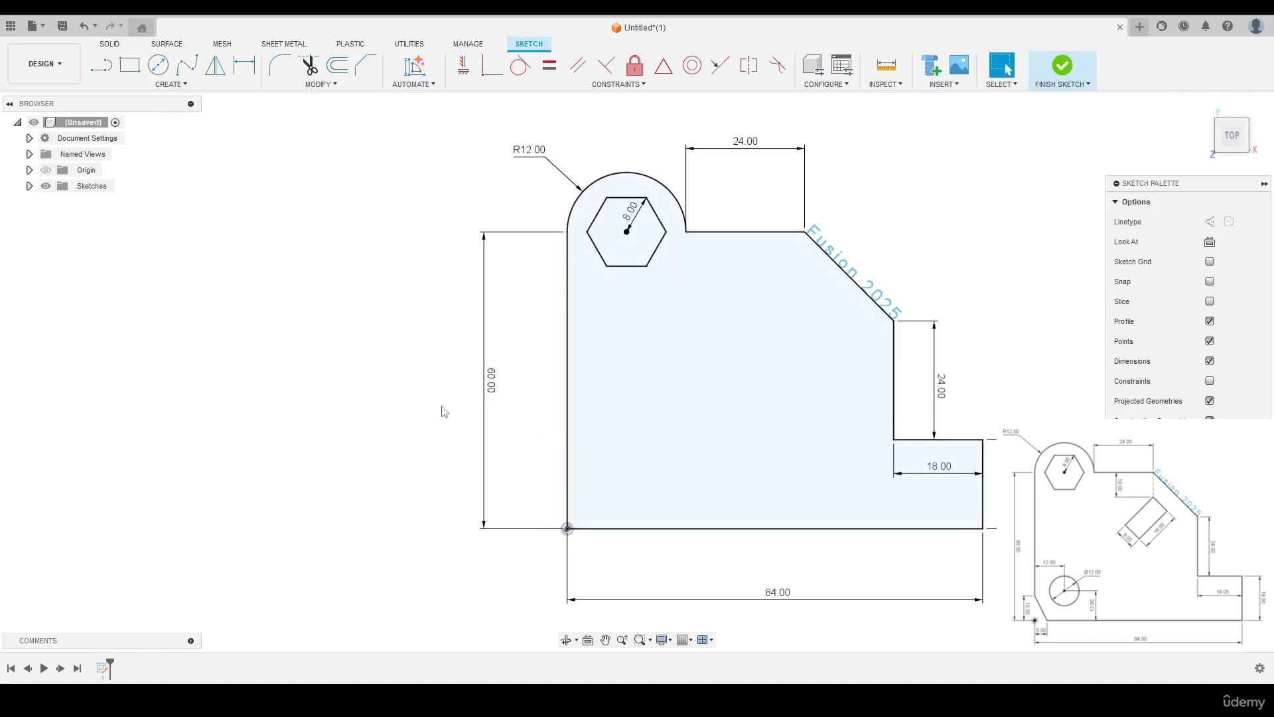
- Draw a 12 mm diameter circle inside the profile near its lower-left corner
key(c)
click(646, 451)
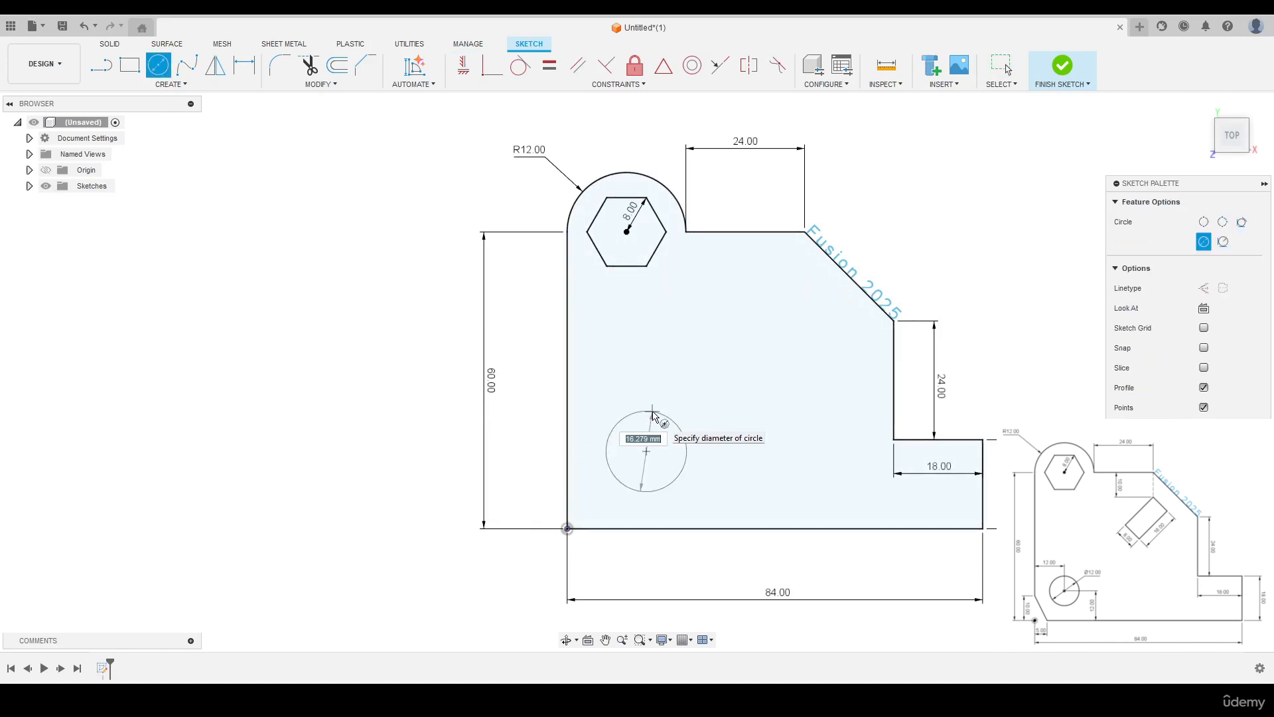
text(12)
key(Return)
key(Escape)
- Dimension the circle's centre 12 mm above the profile's base line
key(d)
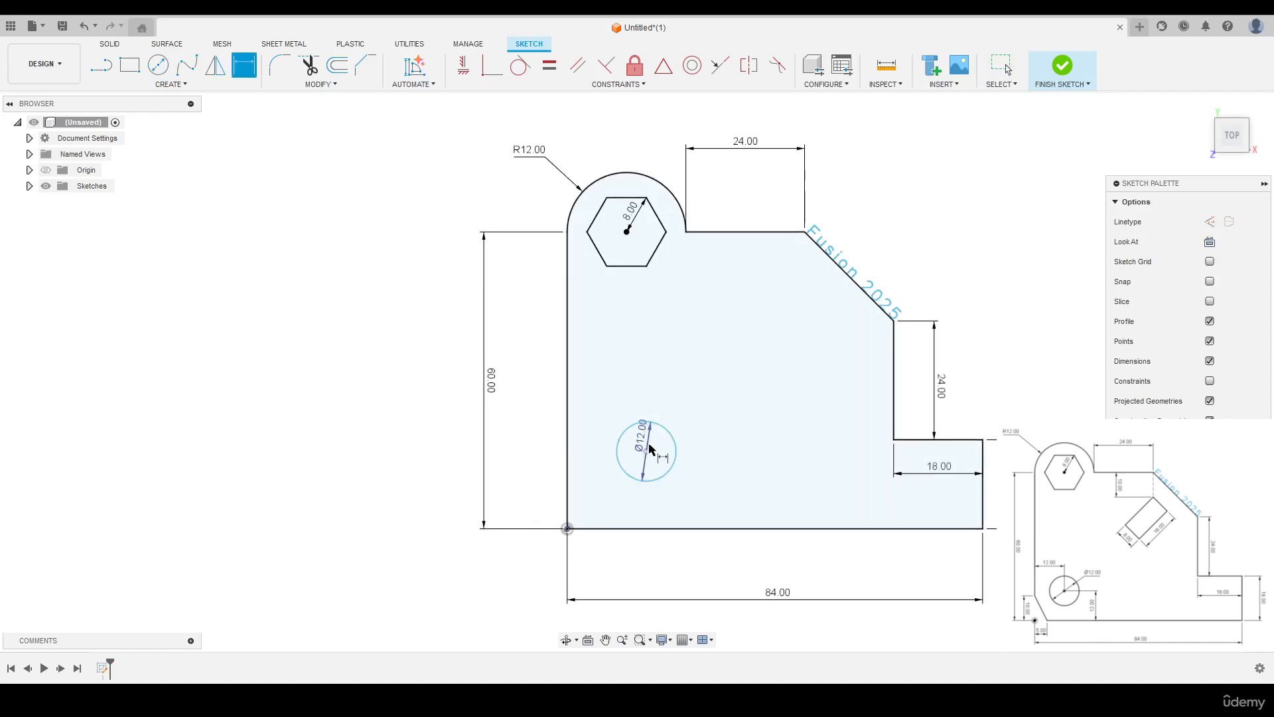
click(645, 452)
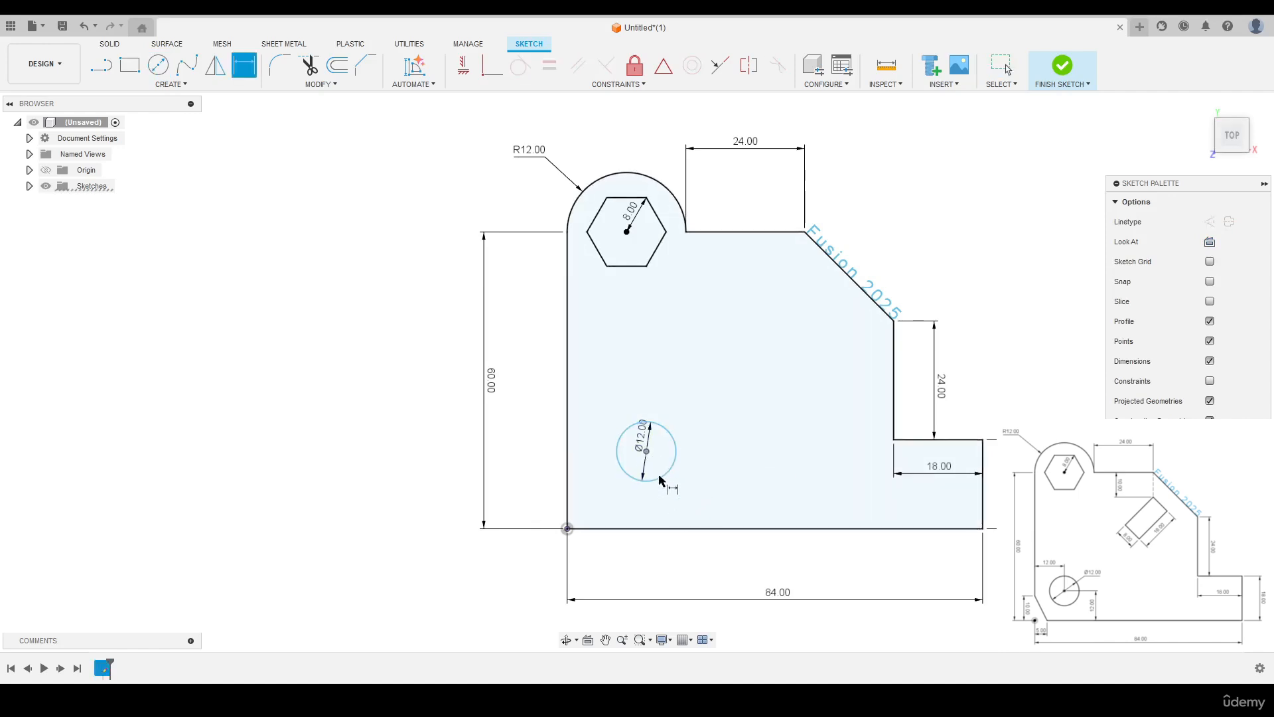
click(685, 529)
click(710, 489)
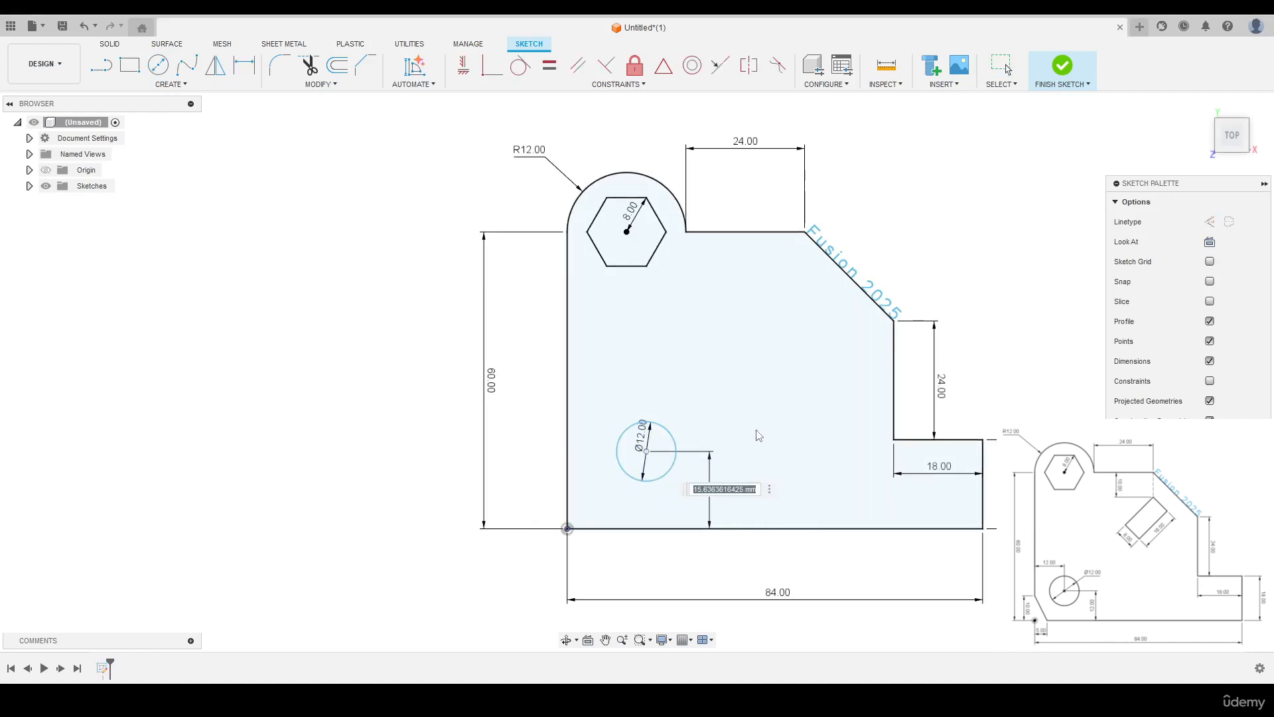
text(12)
key(Return)
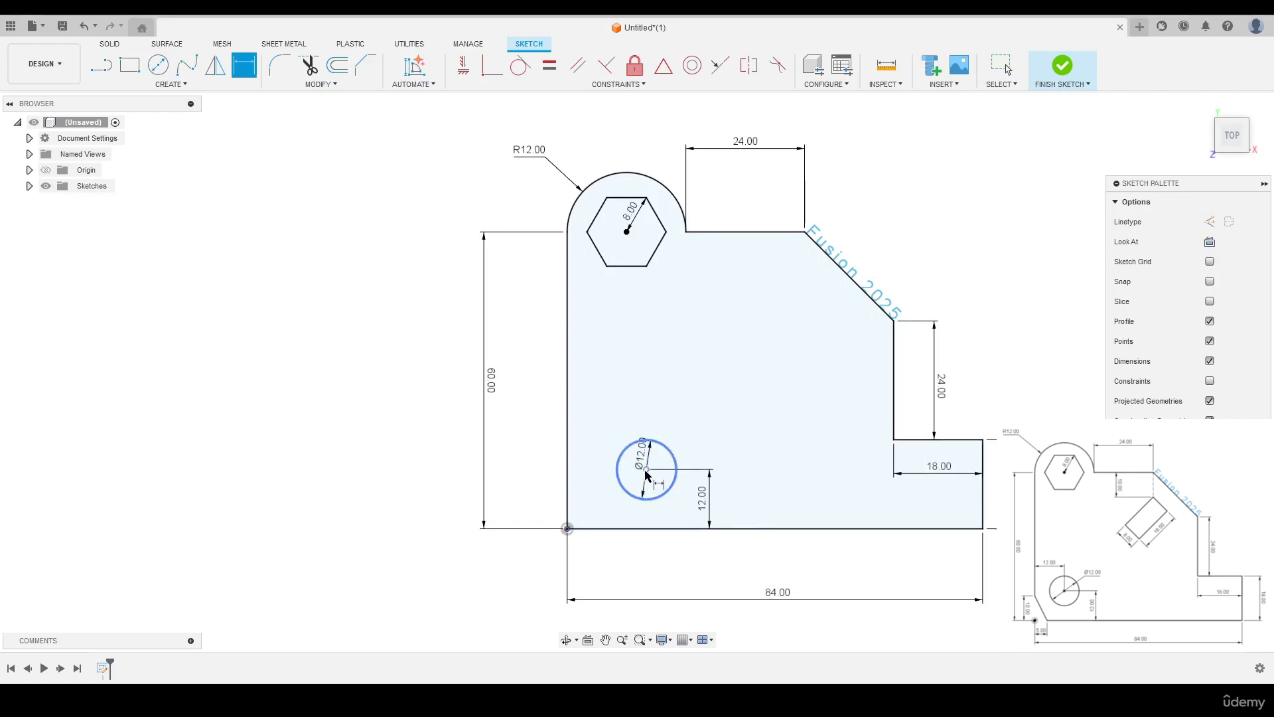
- Dimension the circle's centre 12 mm from the profile's left vertical edge
click(567, 458)
click(646, 469)
click(597, 389)
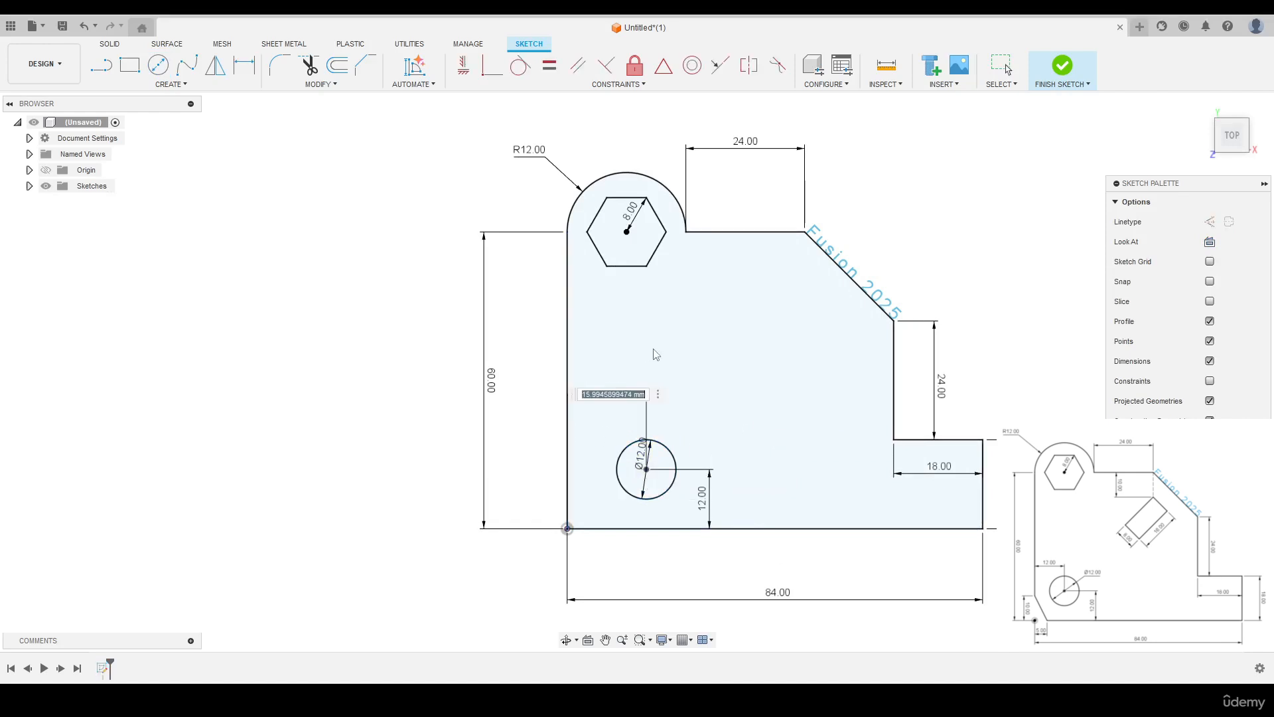
text(12)
key(Return)
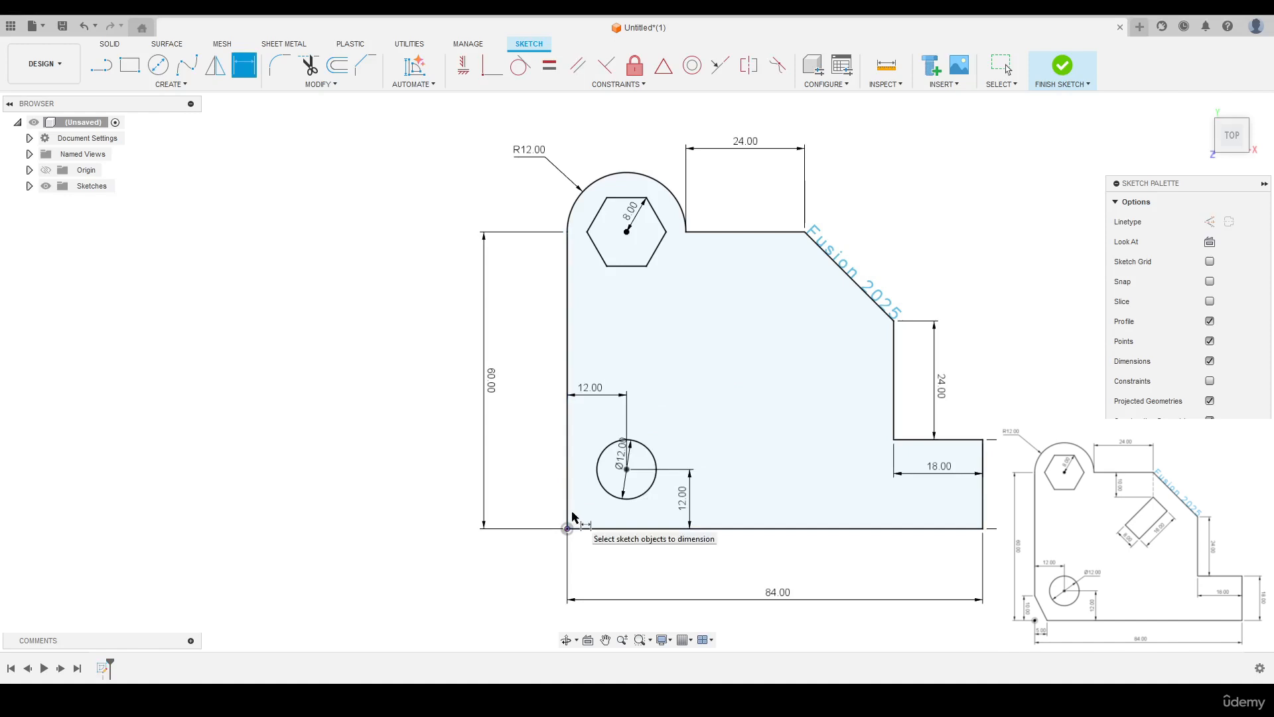
- Cut the profile's lower-left corner with a Two Distance Chamfer, 5 mm along the base and 10 mm up the vertical edge
click(164, 86)
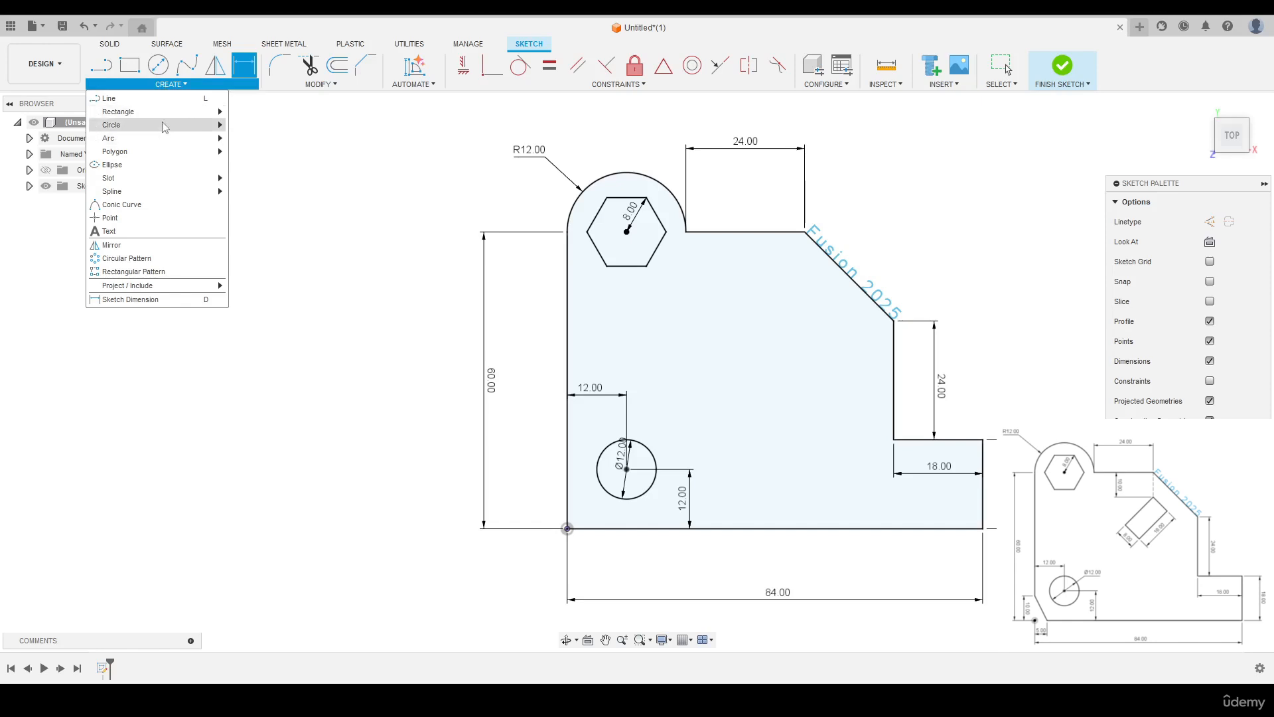
click(307, 86)
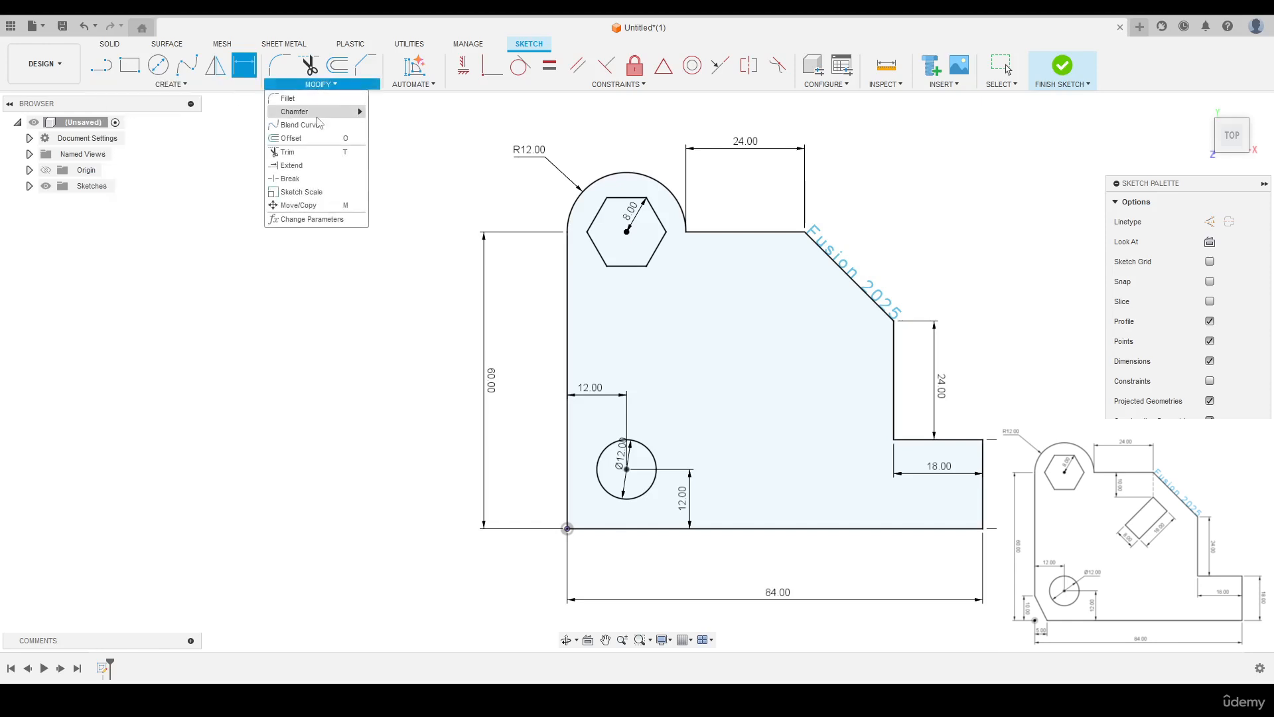
mouse_move(316, 113)
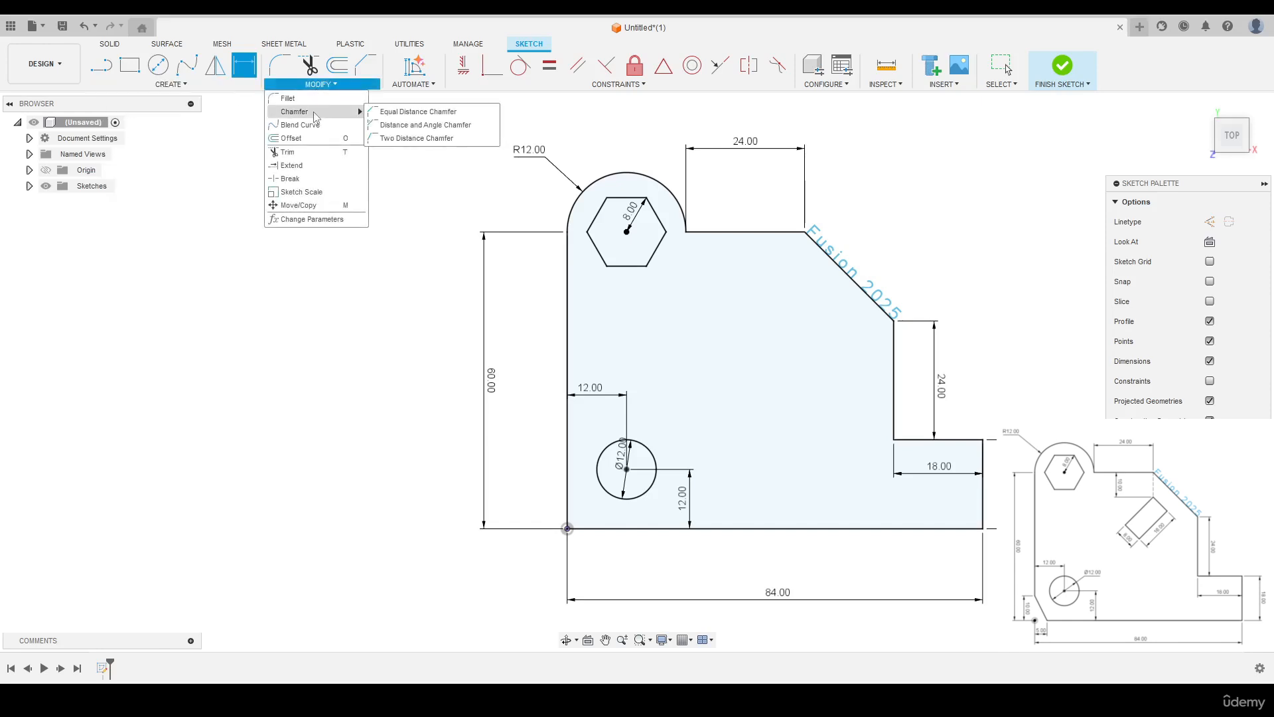
click(425, 138)
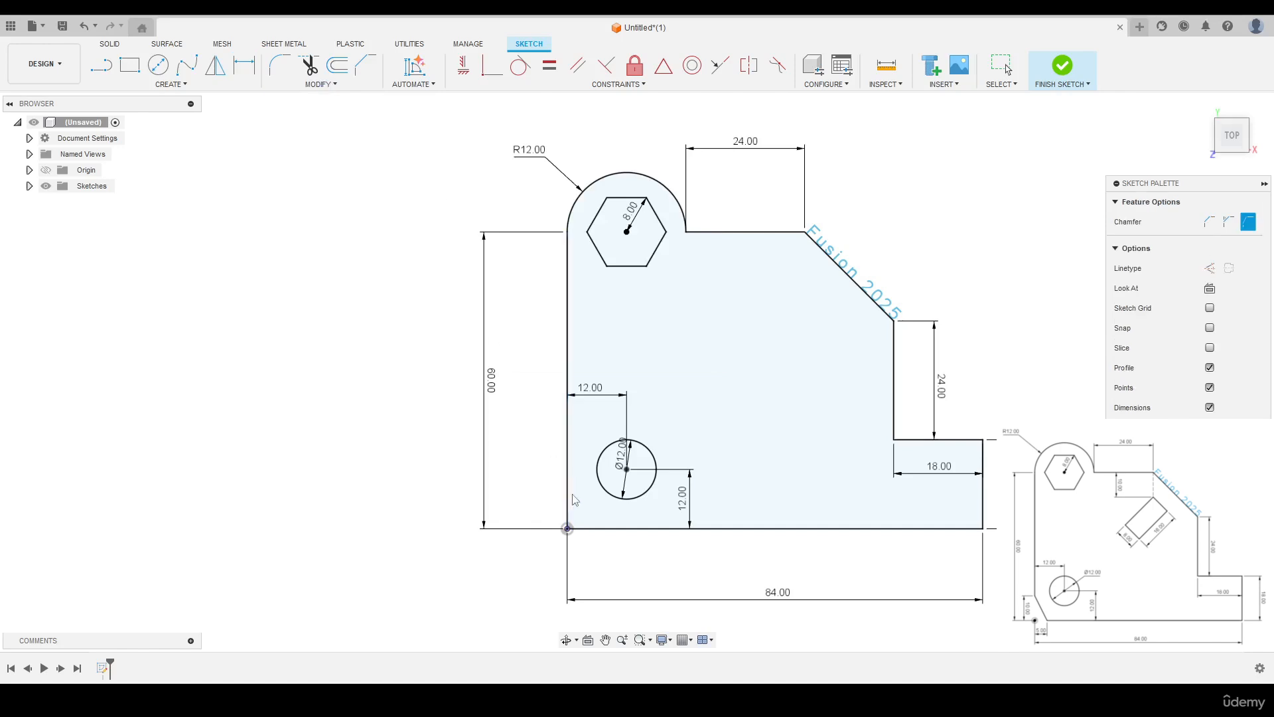
click(588, 530)
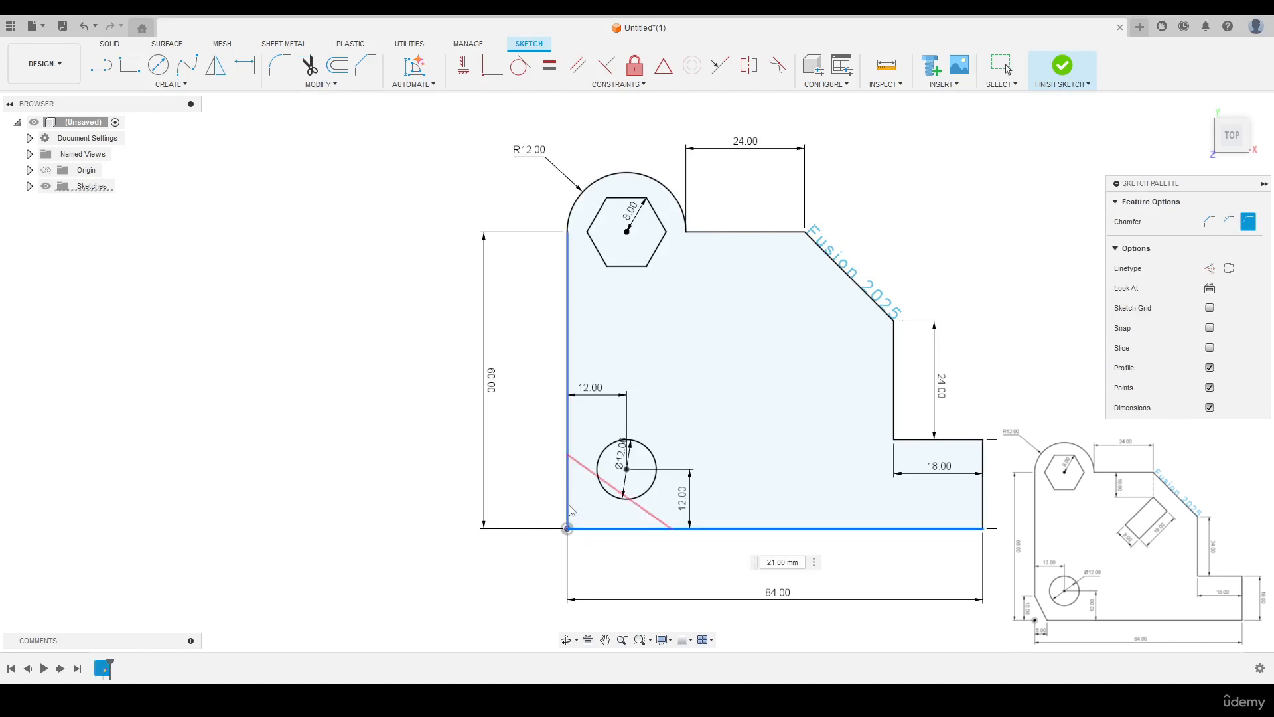
click(568, 512)
drag(660, 528, 587, 528)
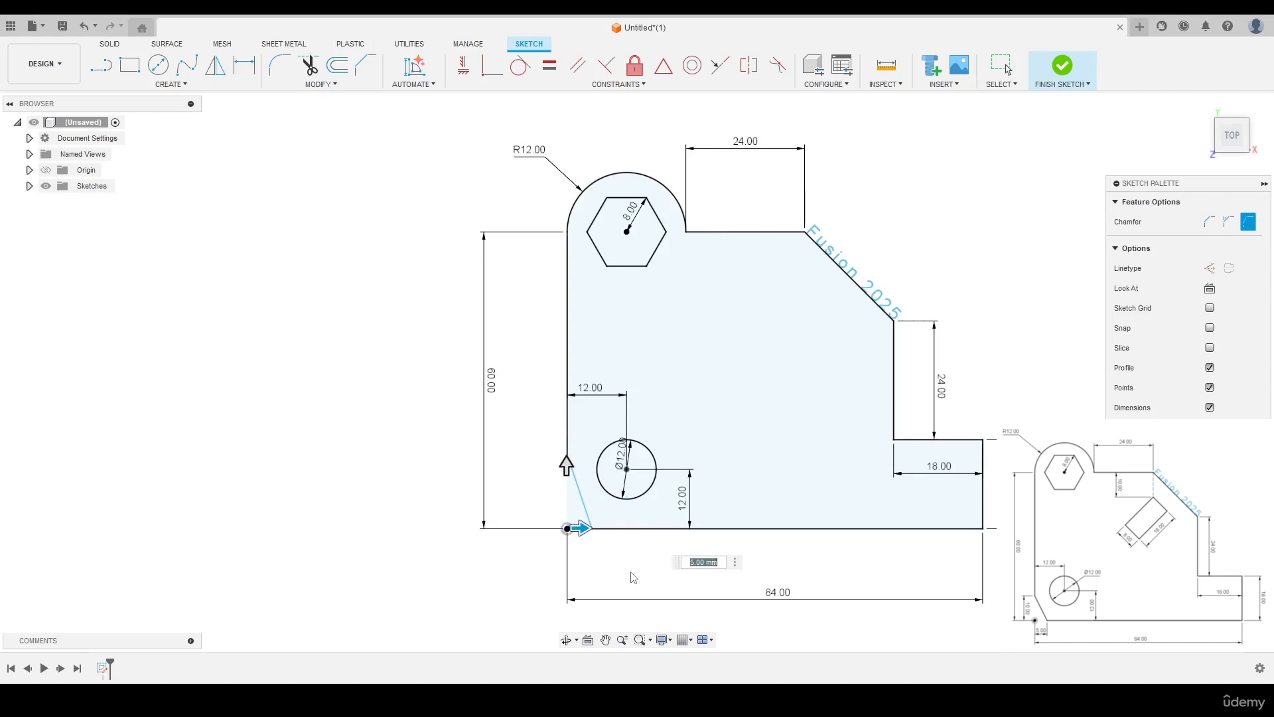
mouse_move(564, 472)
mouse_down()
mouse_move(566, 497)
mouse_move(565, 471)
mouse_up()
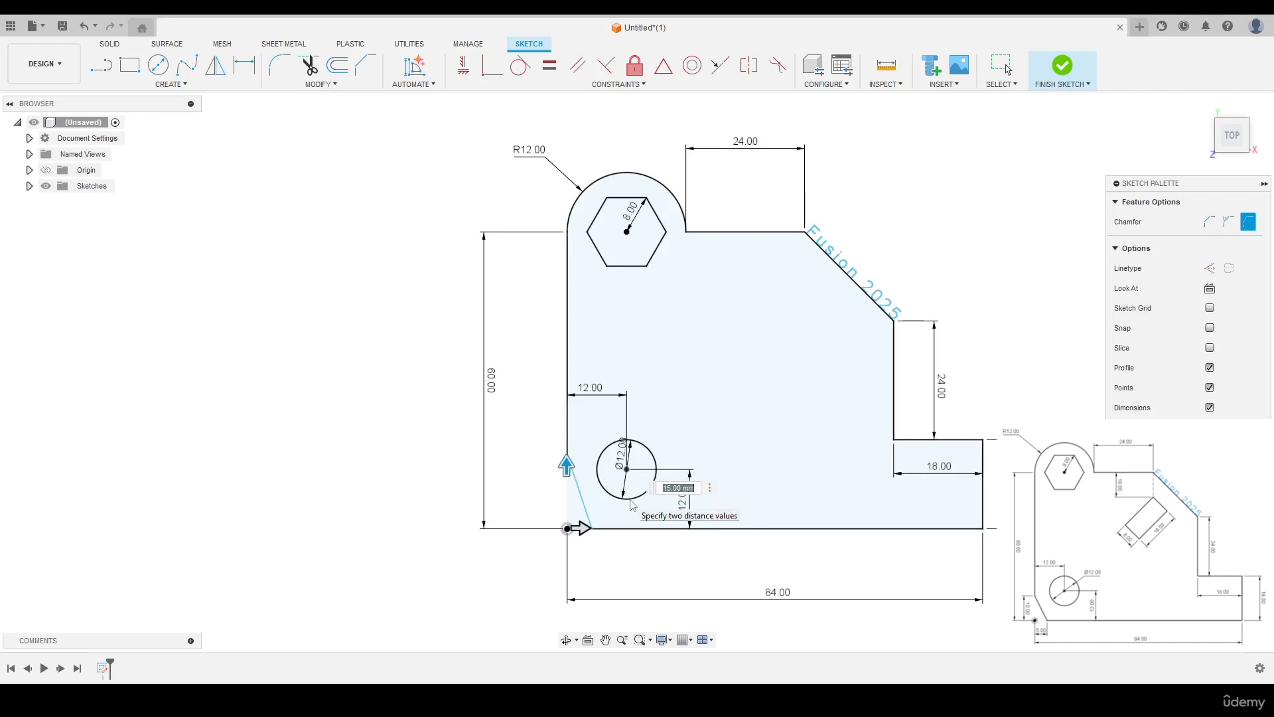
text(10)
key(Return)
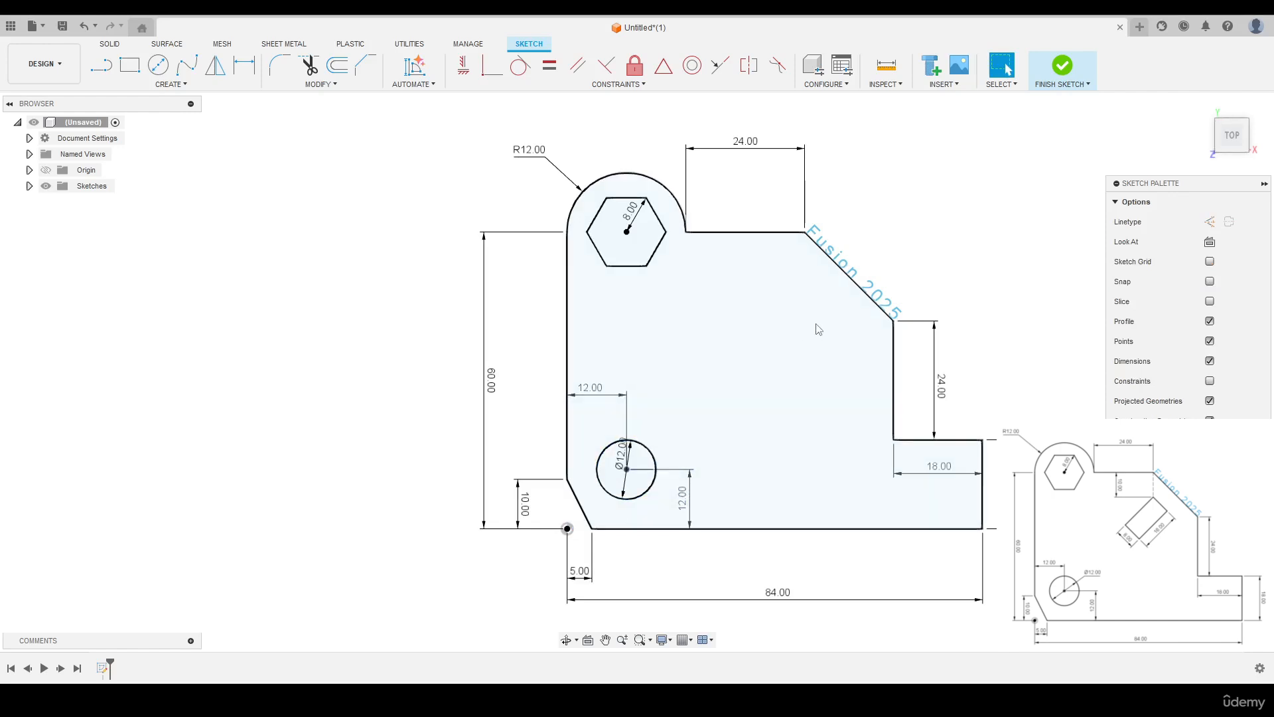
- Draw a tilted three-point rectangle, 16 mm long and 8 mm wide, inside the profile below the diagonal edge
click(171, 85)
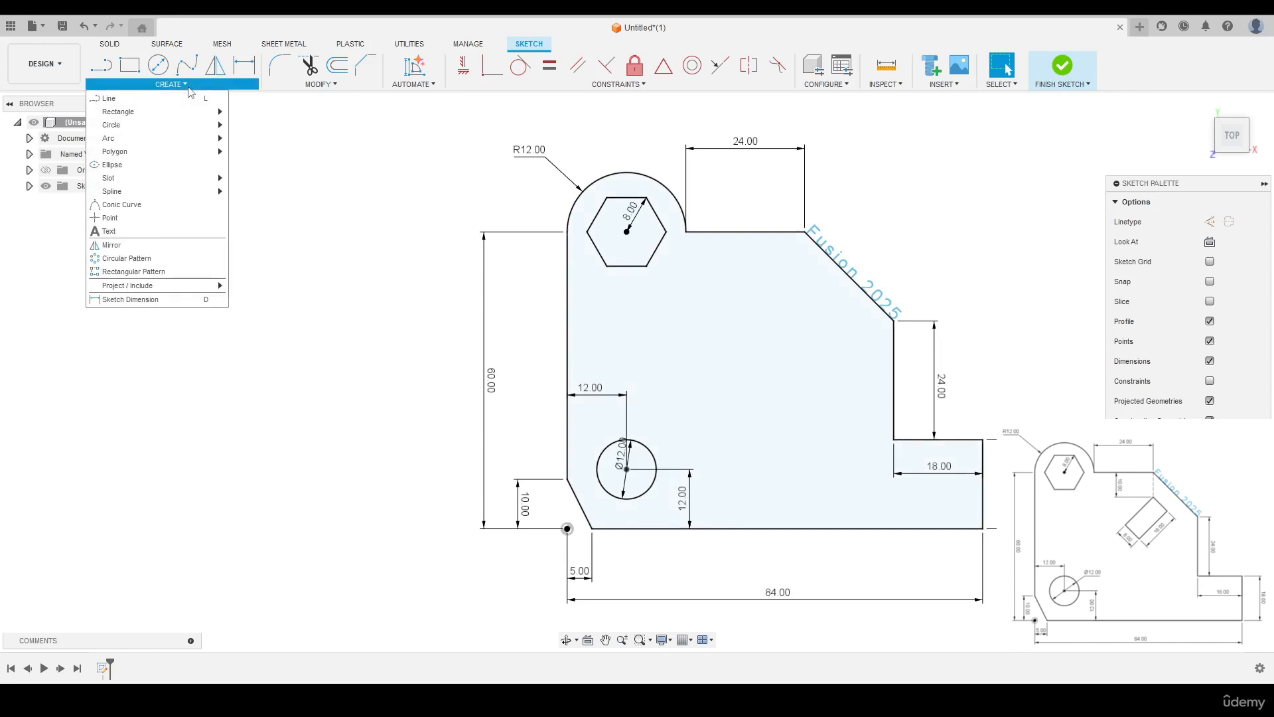
mouse_move(172, 114)
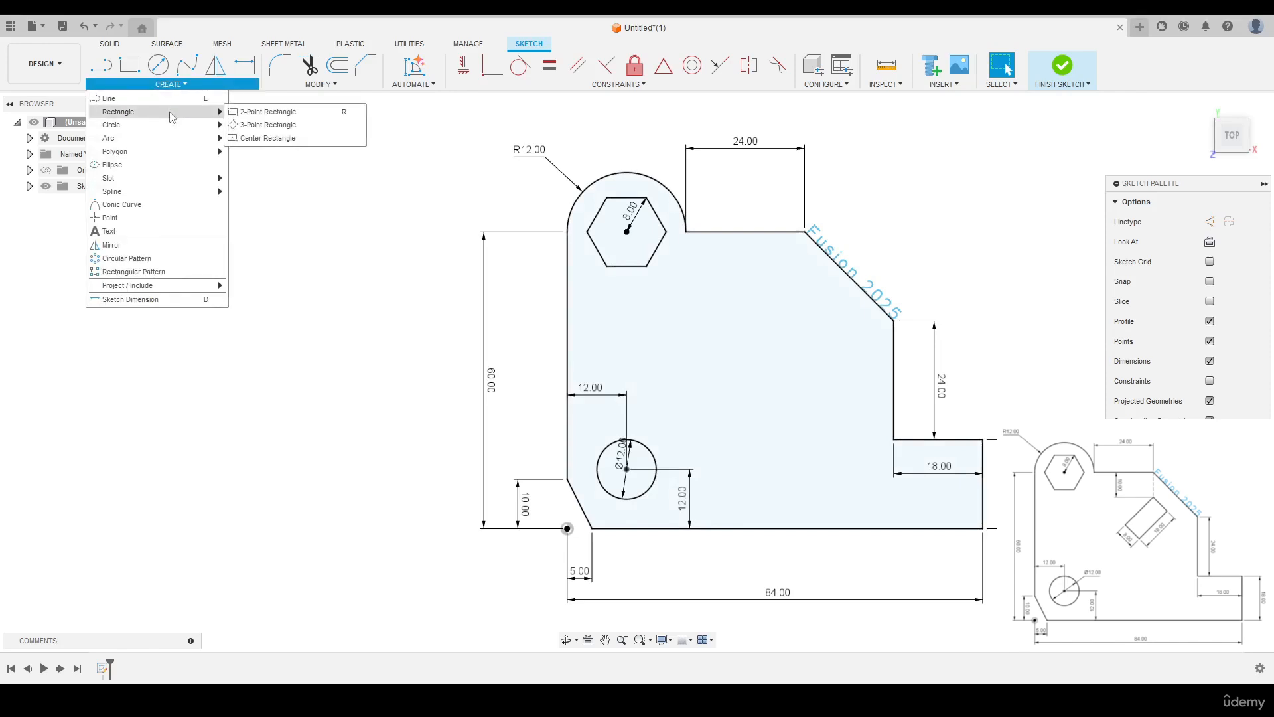
click(269, 125)
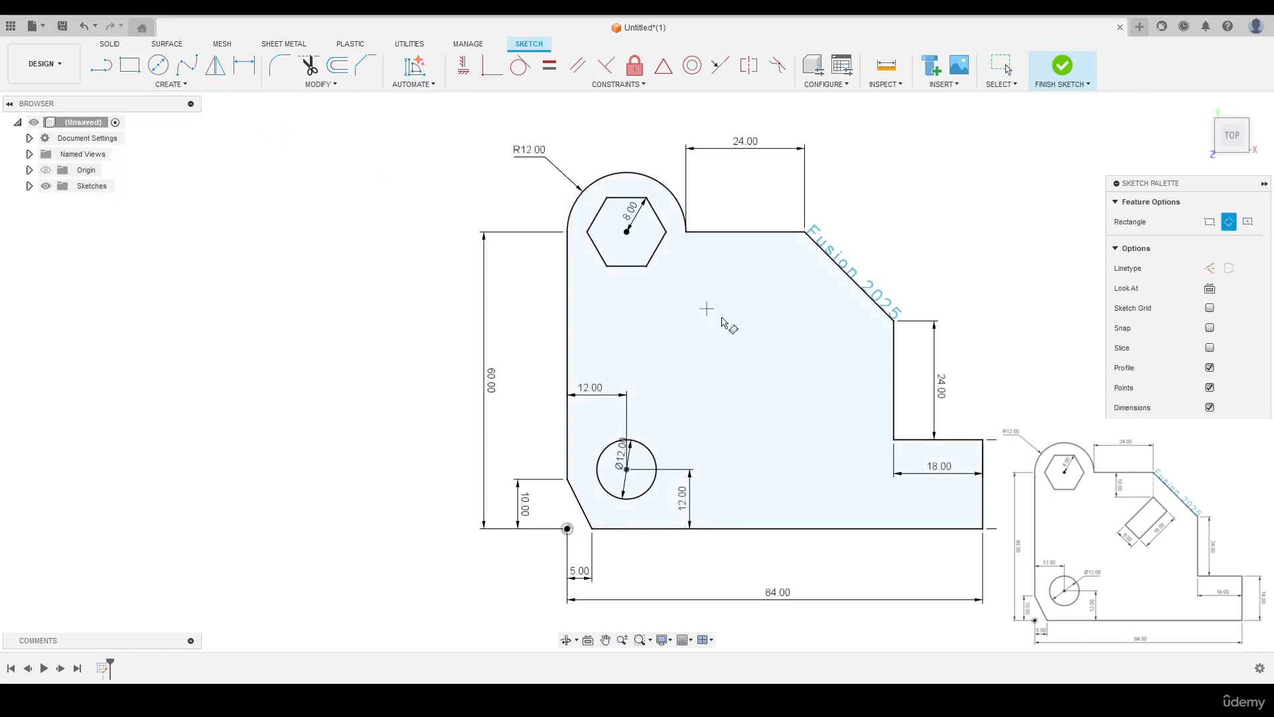
click(744, 369)
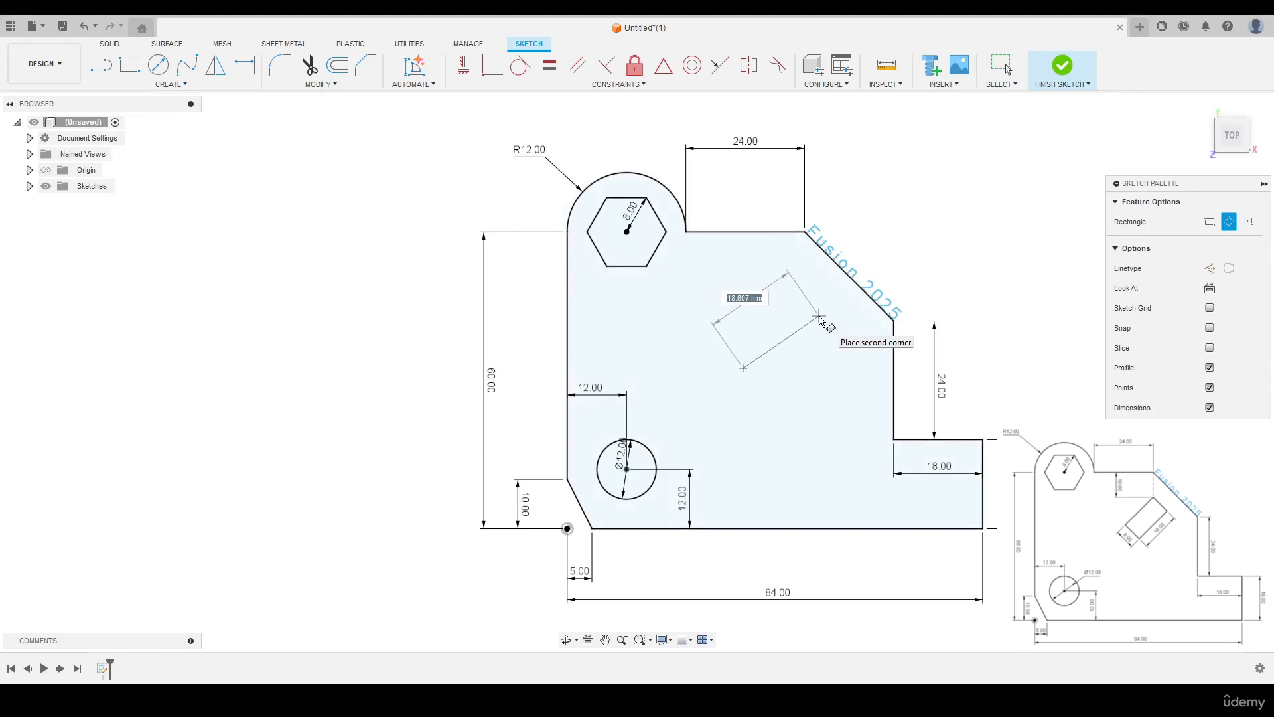
key(Tab)
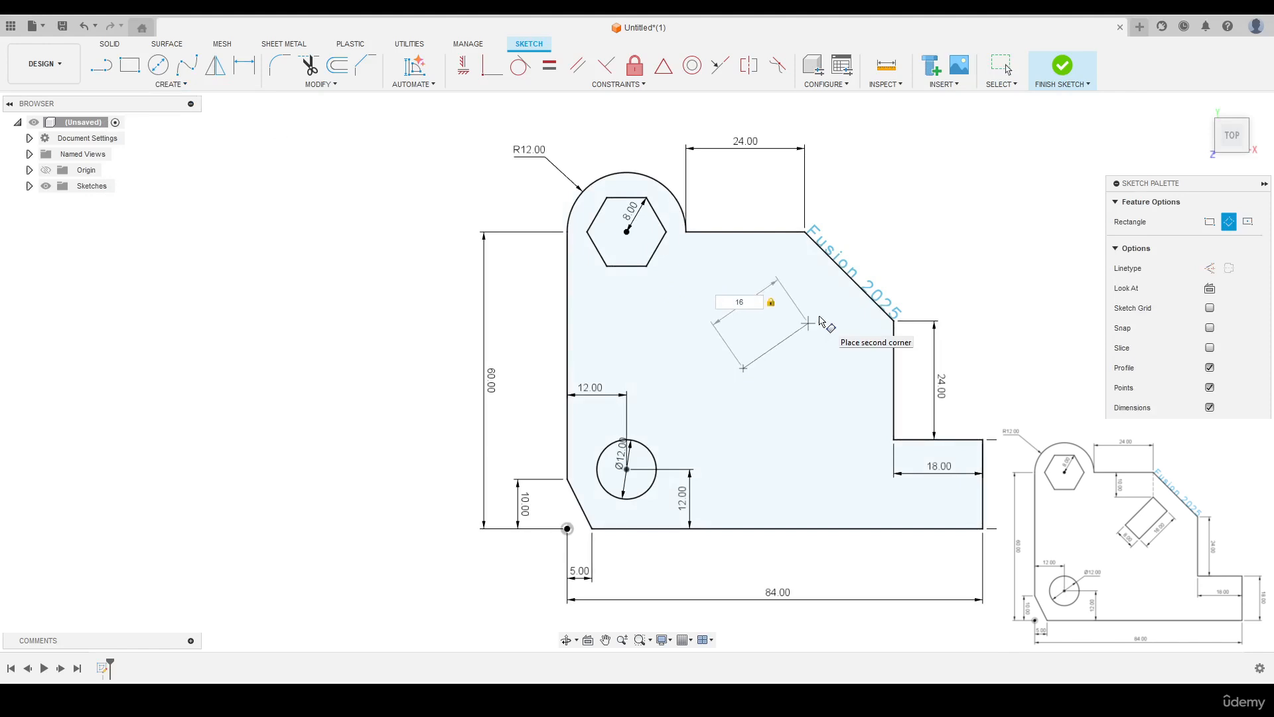
click(821, 323)
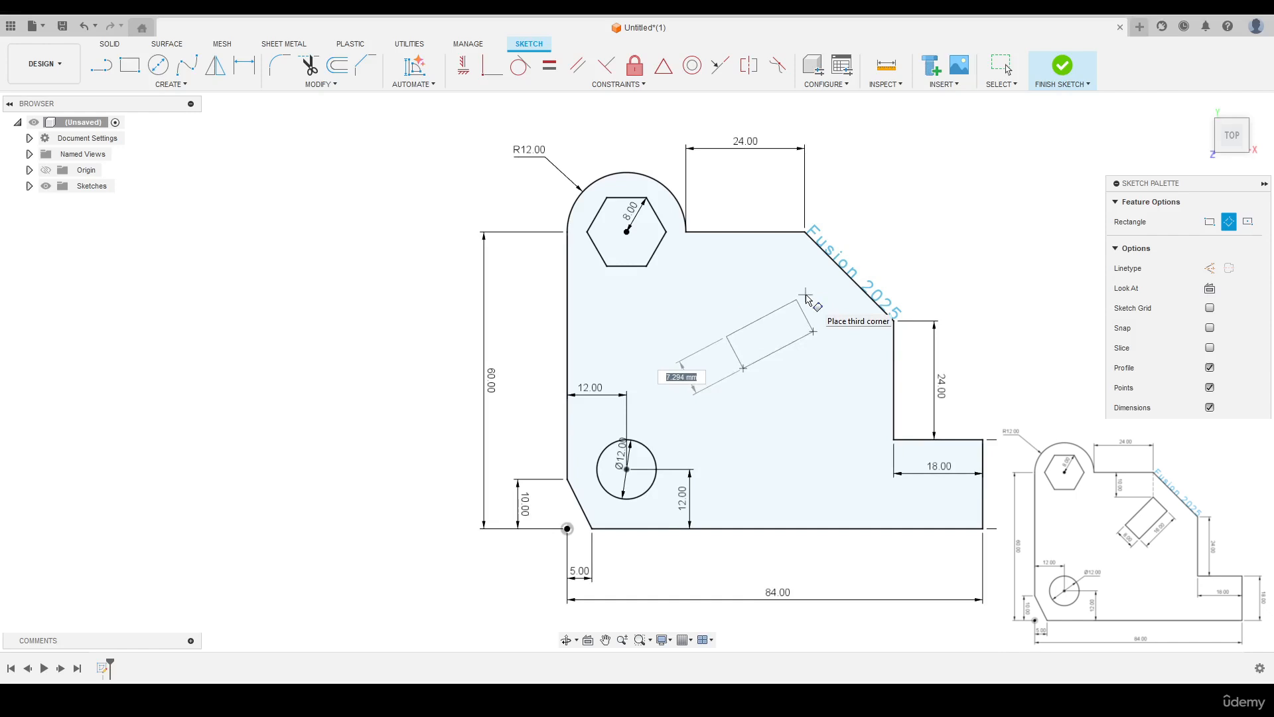
text(8)
key(Return)
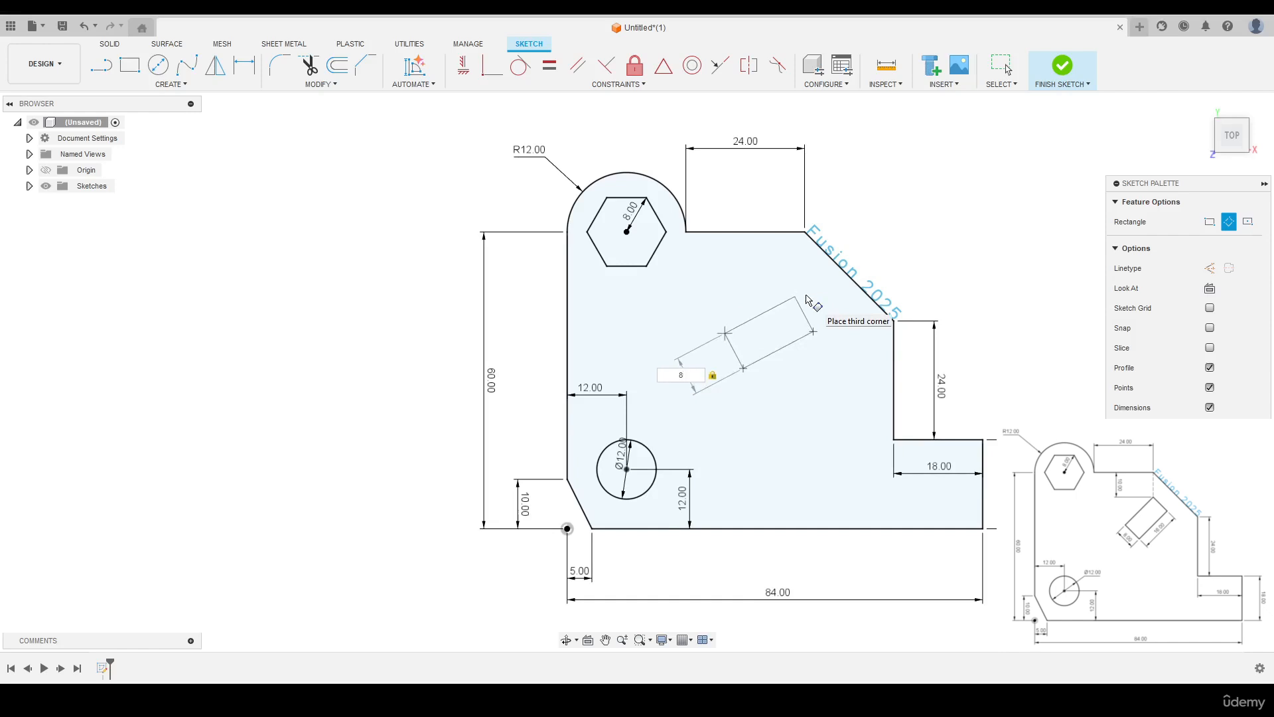
key(Escape)
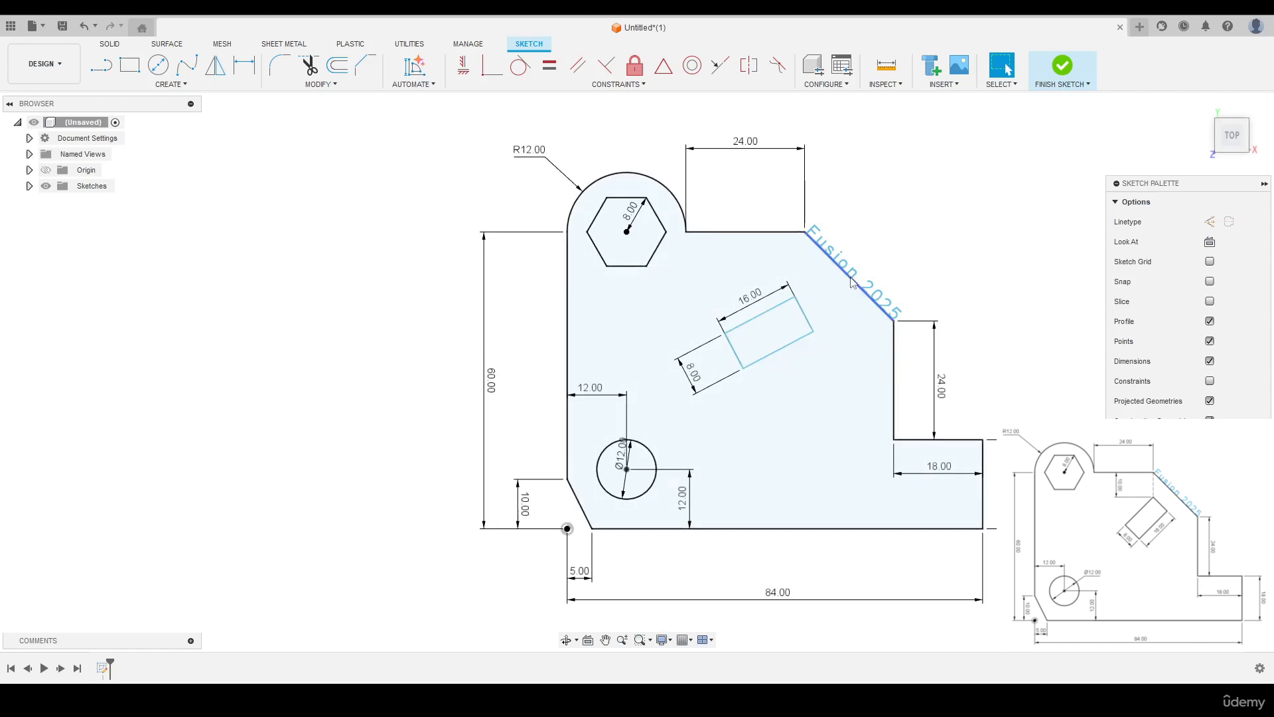
- Constrain the tilted rectangle's short side nearest the diagonal edge parallel to that edge
click(577, 65)
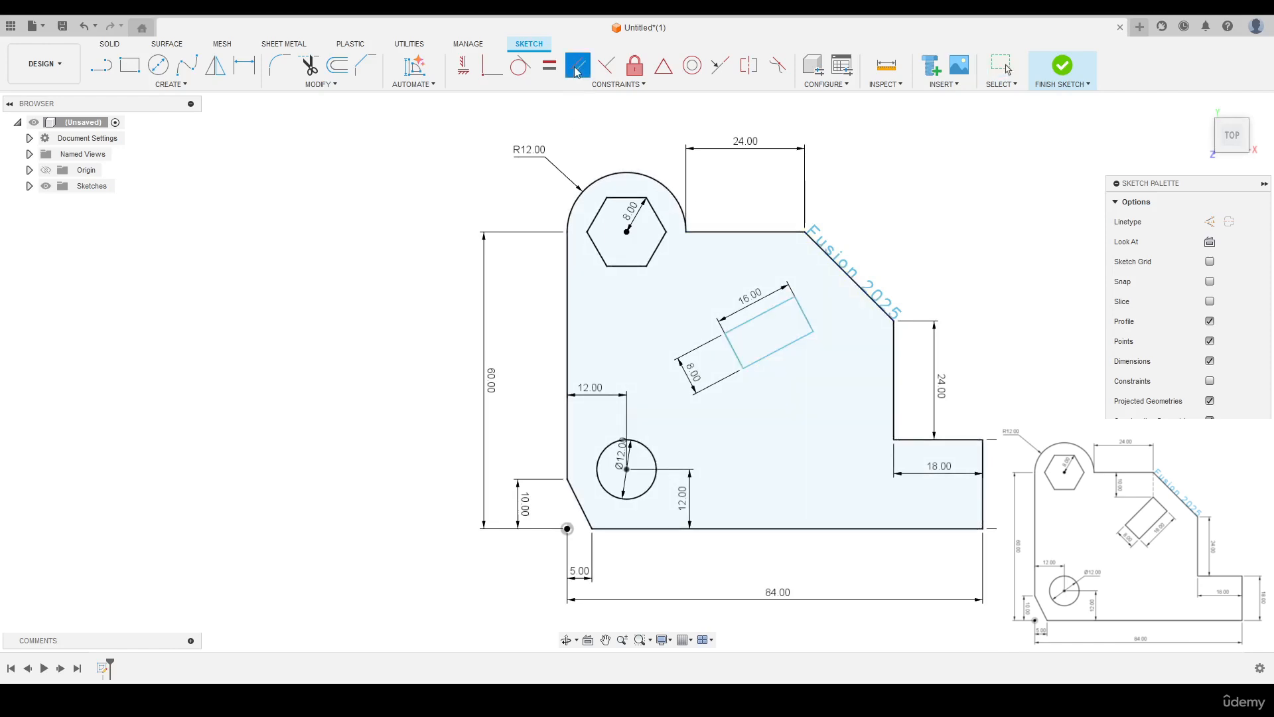
click(805, 315)
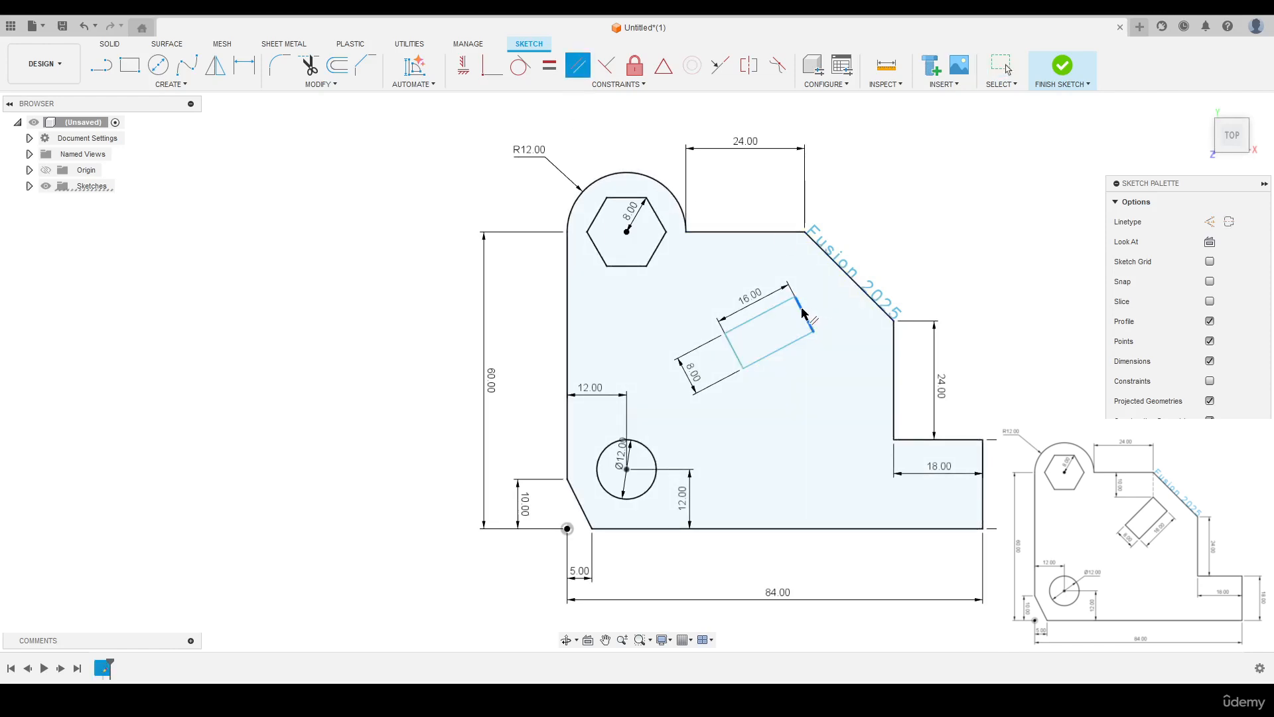
click(847, 279)
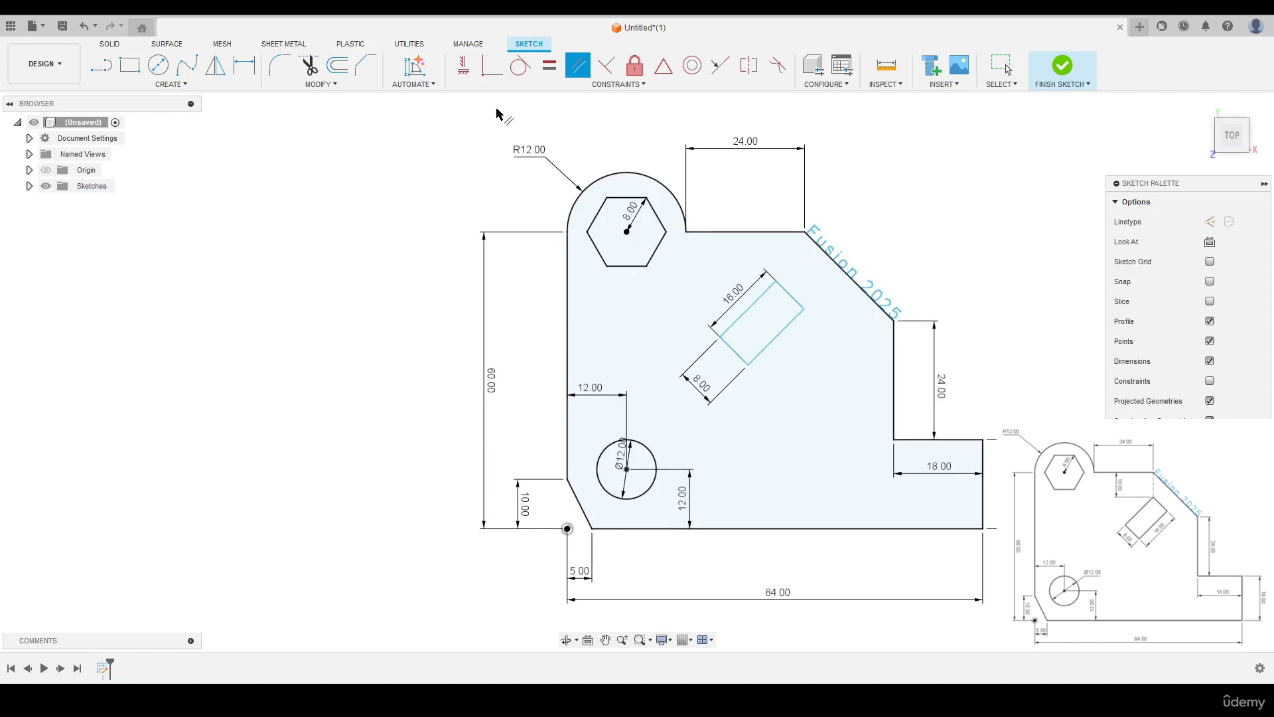
- Align the tilted rectangle's uppermost corner vertically with the upper endpoint of the diagonal edge
click(463, 64)
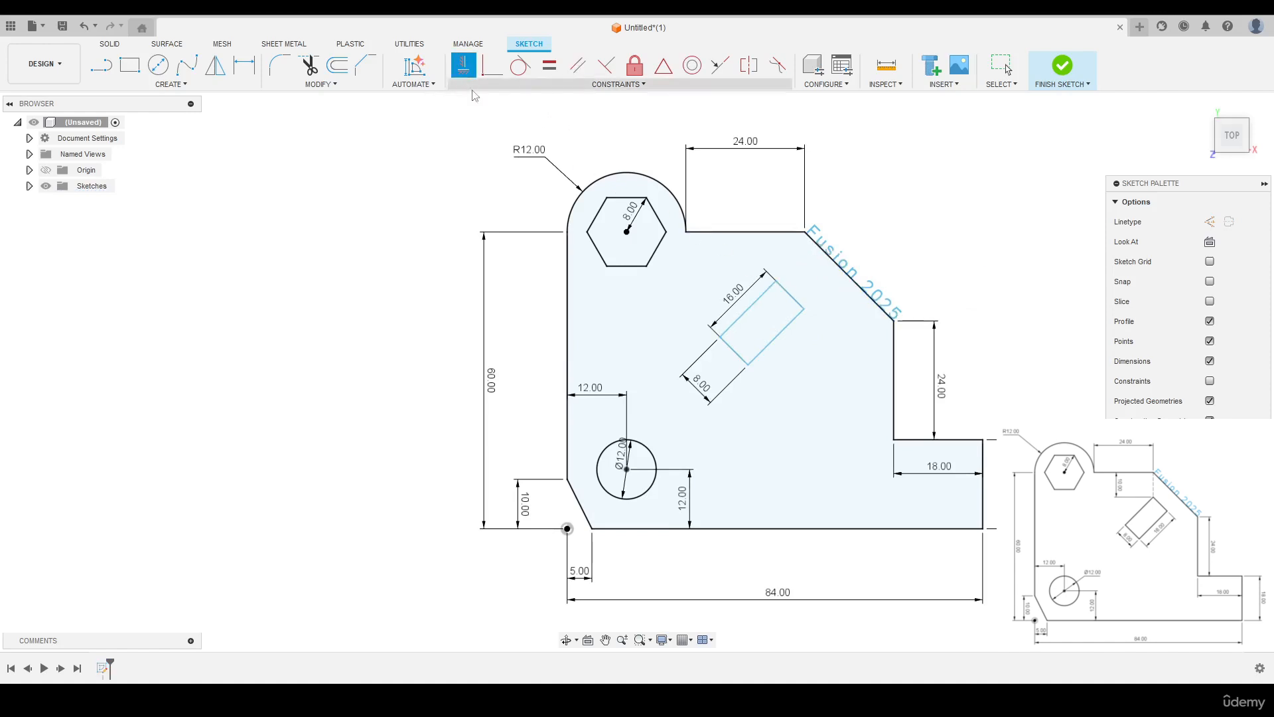
click(805, 233)
click(775, 282)
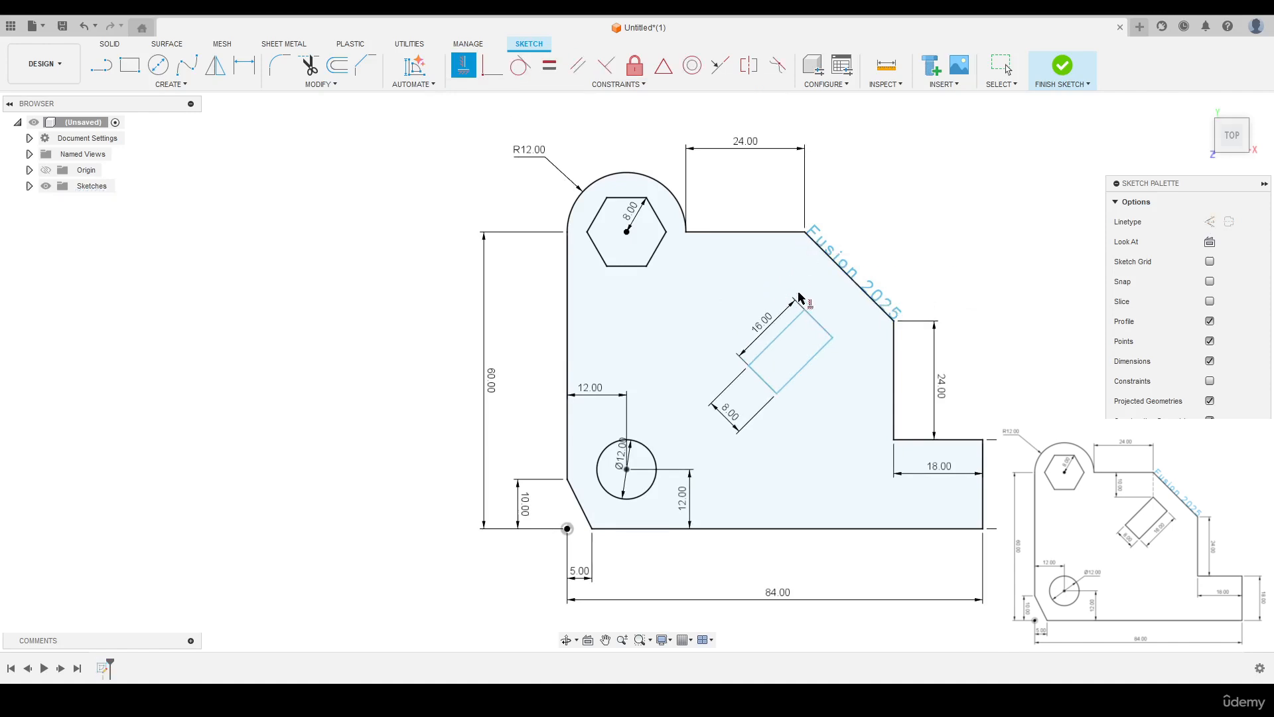
- Dimension the rectangle's uppermost corner 10 mm vertically below the diagonal edge's upper endpoint
key(d)
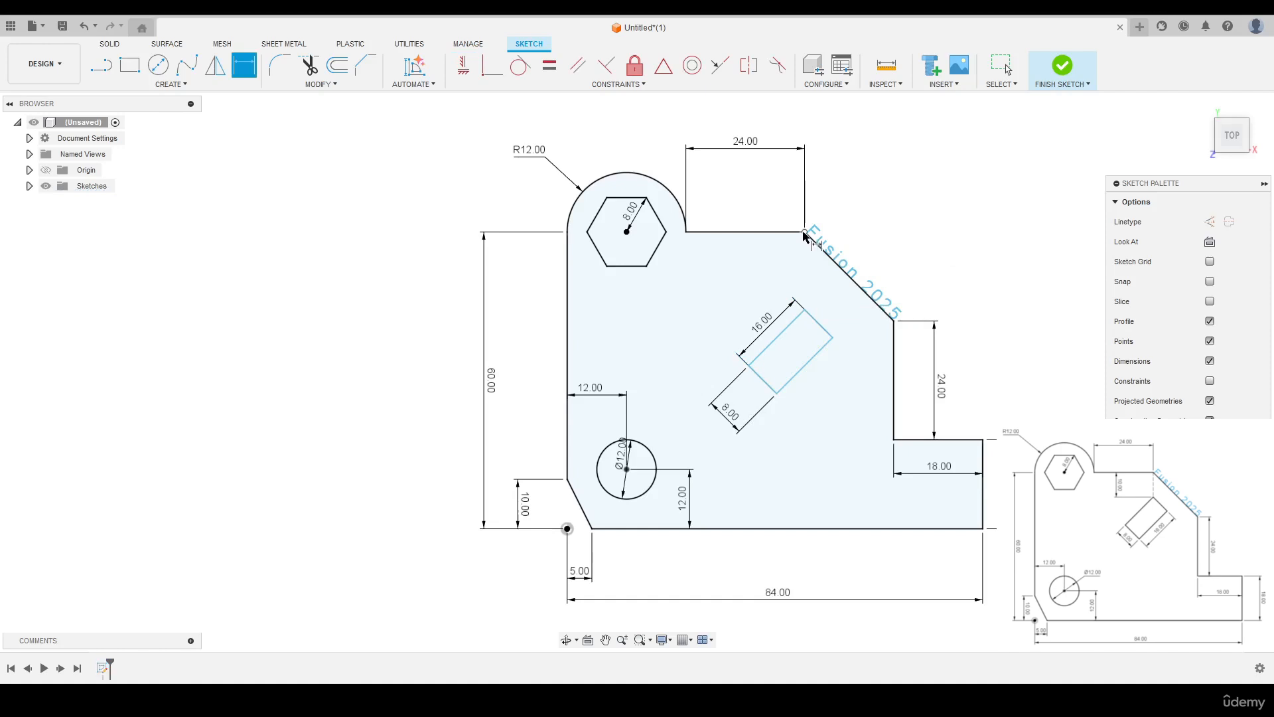
click(805, 232)
click(805, 309)
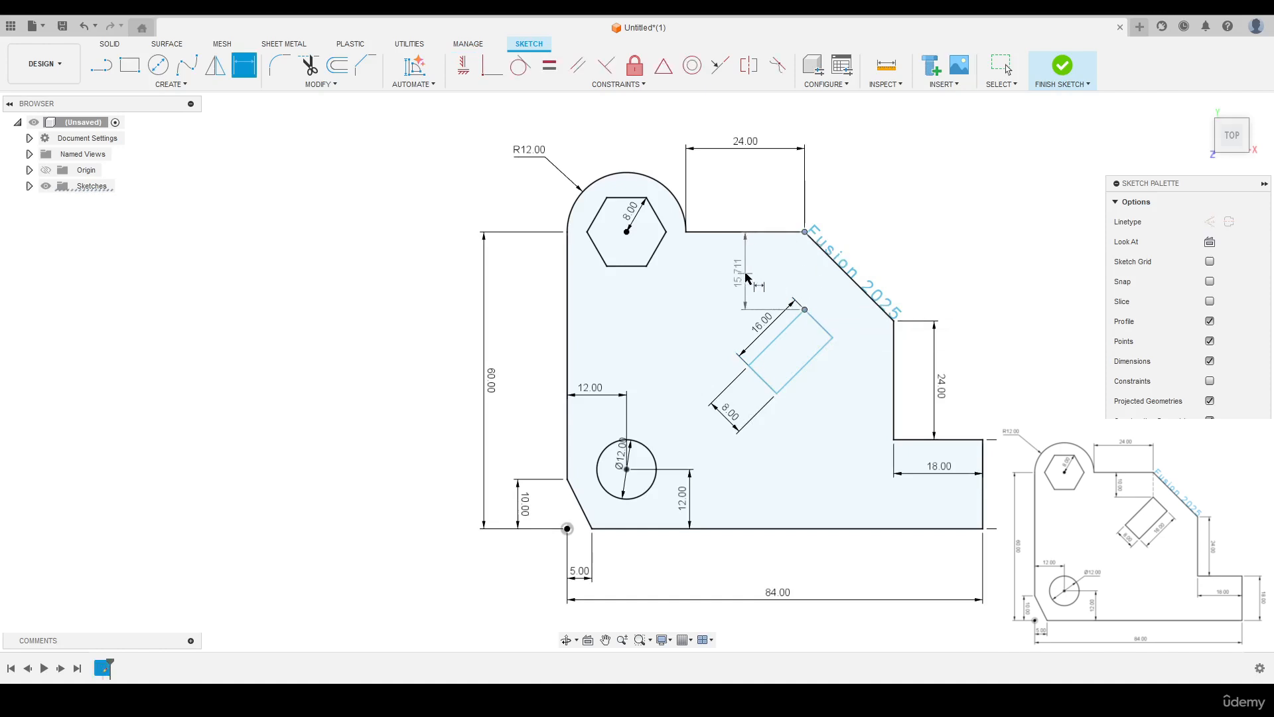
click(747, 277)
text(10)
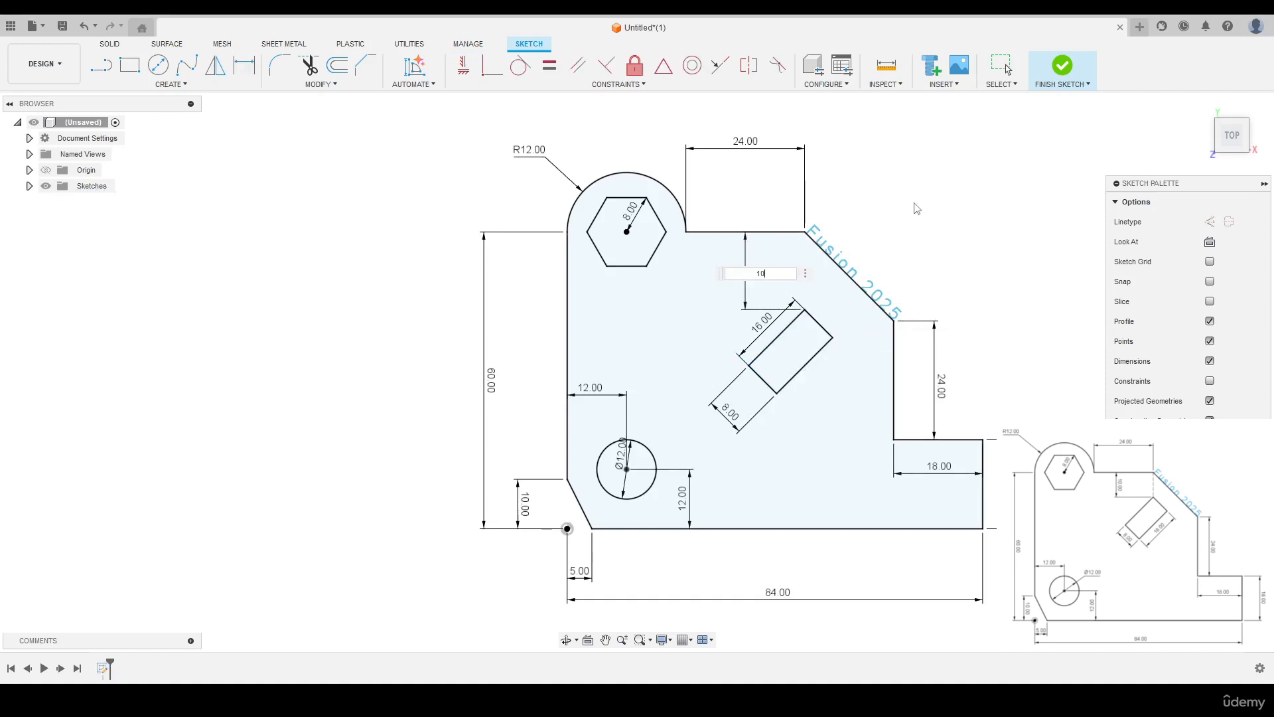
key(Return)
key(Escape)
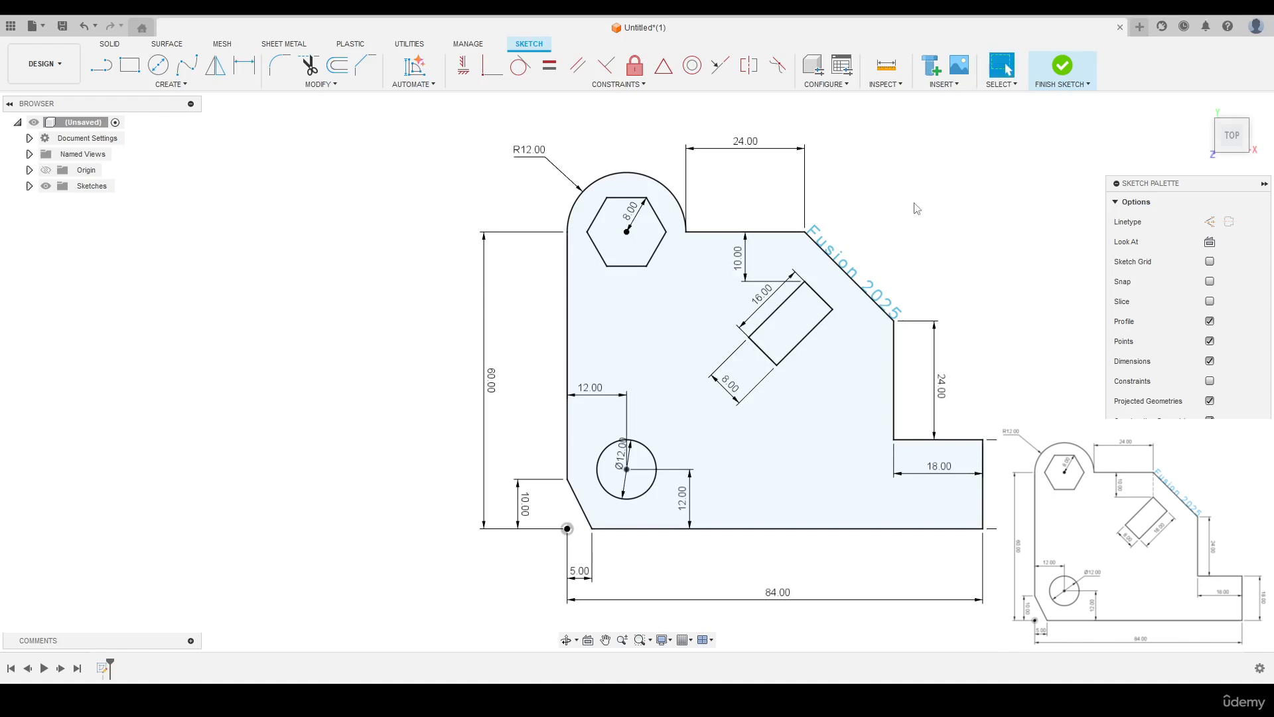
- Move the 24 mm top-edge dimension and the rectangle's 8 mm dimension closer, and place its 16 mm dimension along the lower-right side
scroll(730, 139, up, 1)
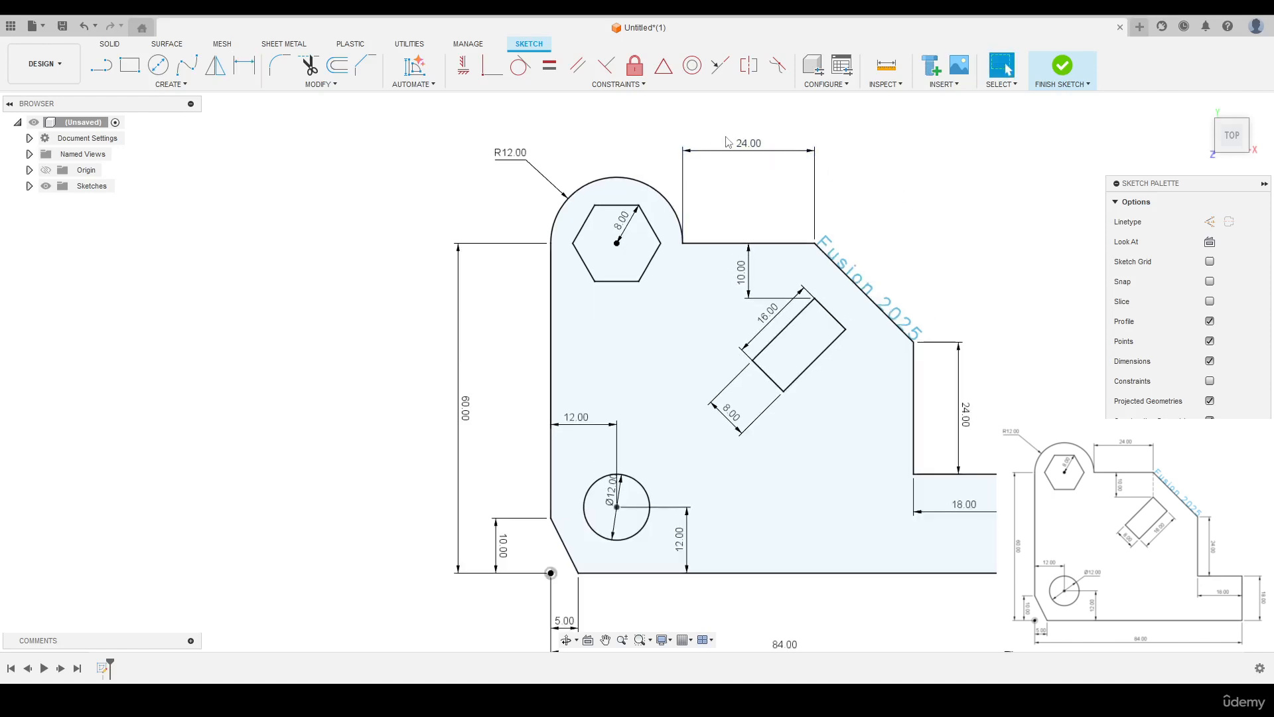
drag(748, 139, 752, 181)
drag(768, 313, 835, 373)
drag(731, 412, 754, 393)
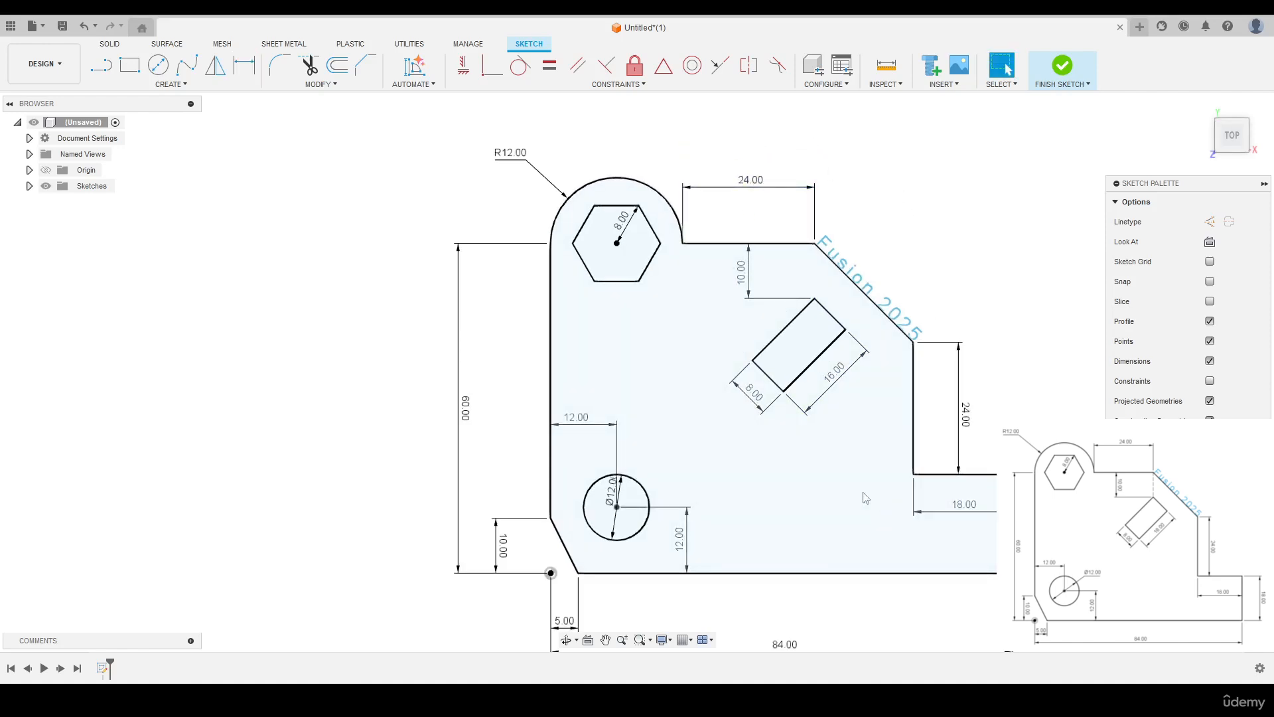
- Move the 84 mm base, 5 mm chamfer and 60 mm height dimensions closer to the profile to match the reference layout
middle_drag(722, 591, 714, 465)
drag(558, 494, 558, 474)
drag(775, 519, 774, 491)
middle_drag(629, 321, 606, 398)
drag(435, 359, 449, 360)
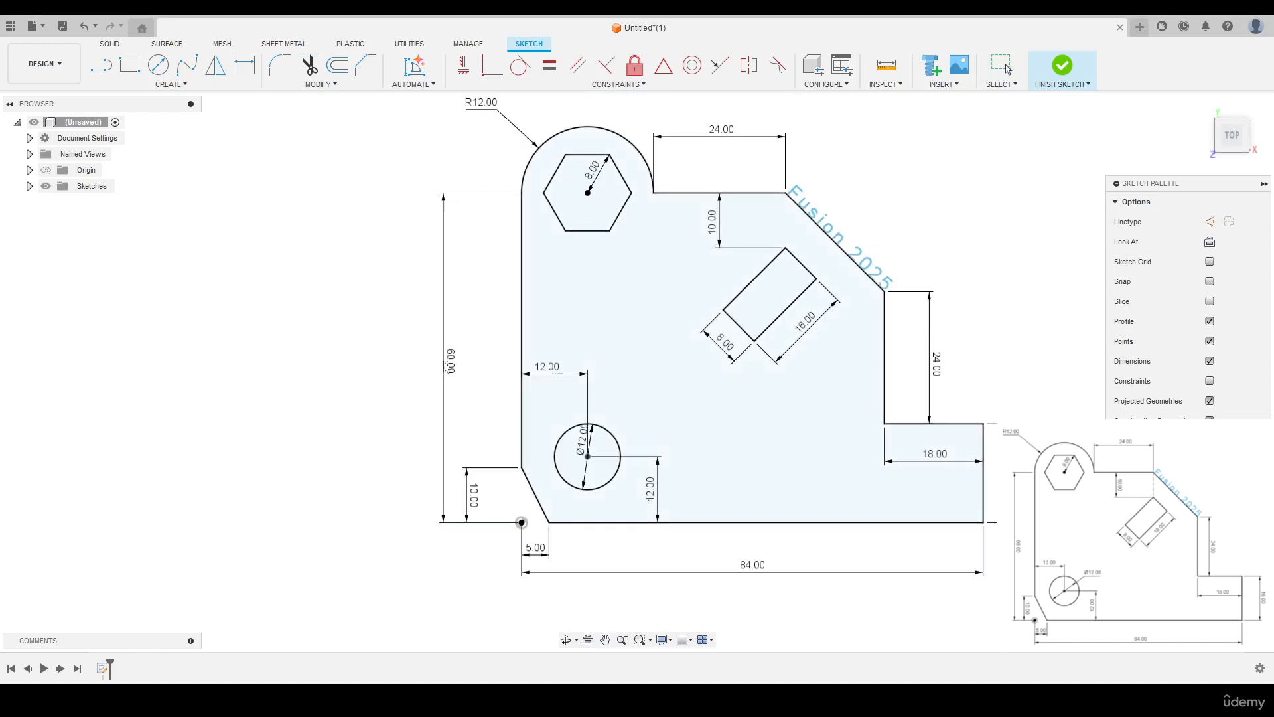
middle_drag(684, 318, 575, 345)
scroll(575, 345, up, 1)
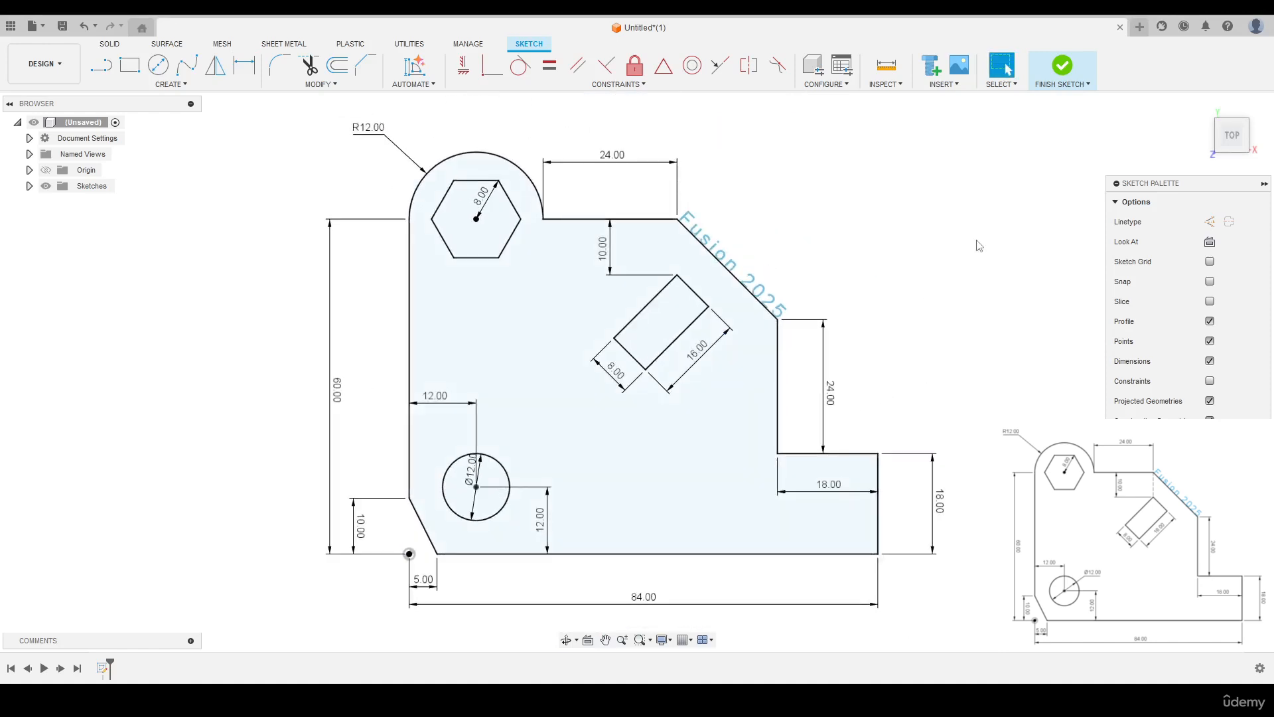